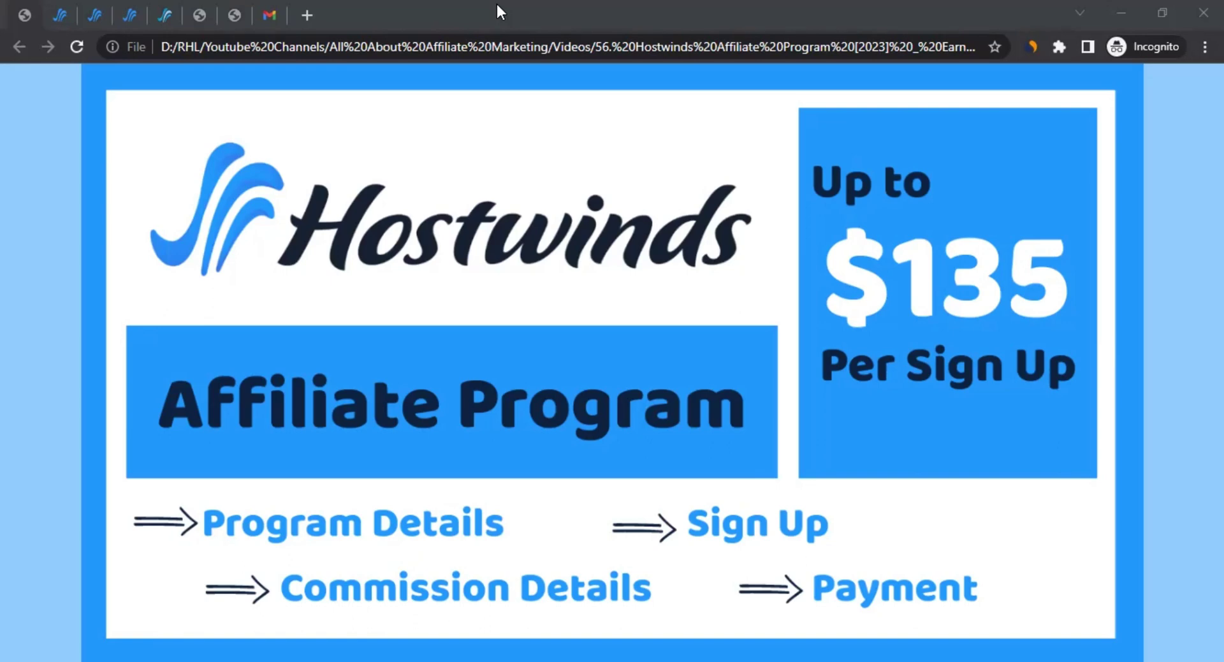
Show the hostwinds.com homepage with the live support chat minimised.
click(60, 19)
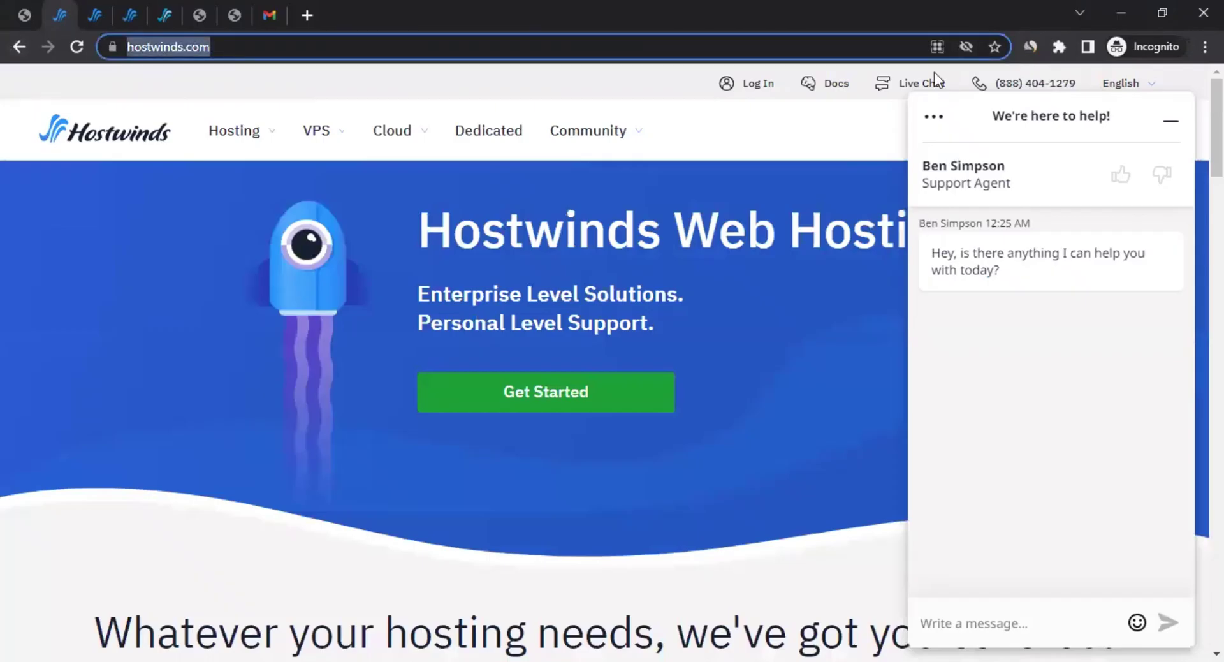
click(1168, 119)
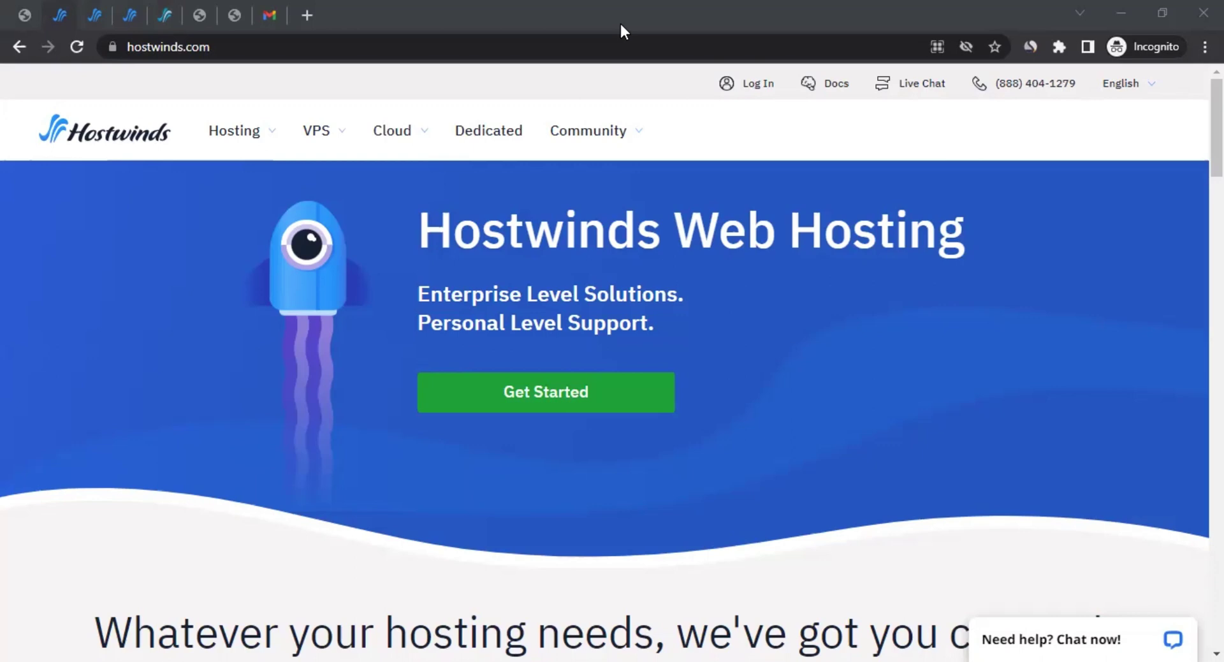
click(622, 29)
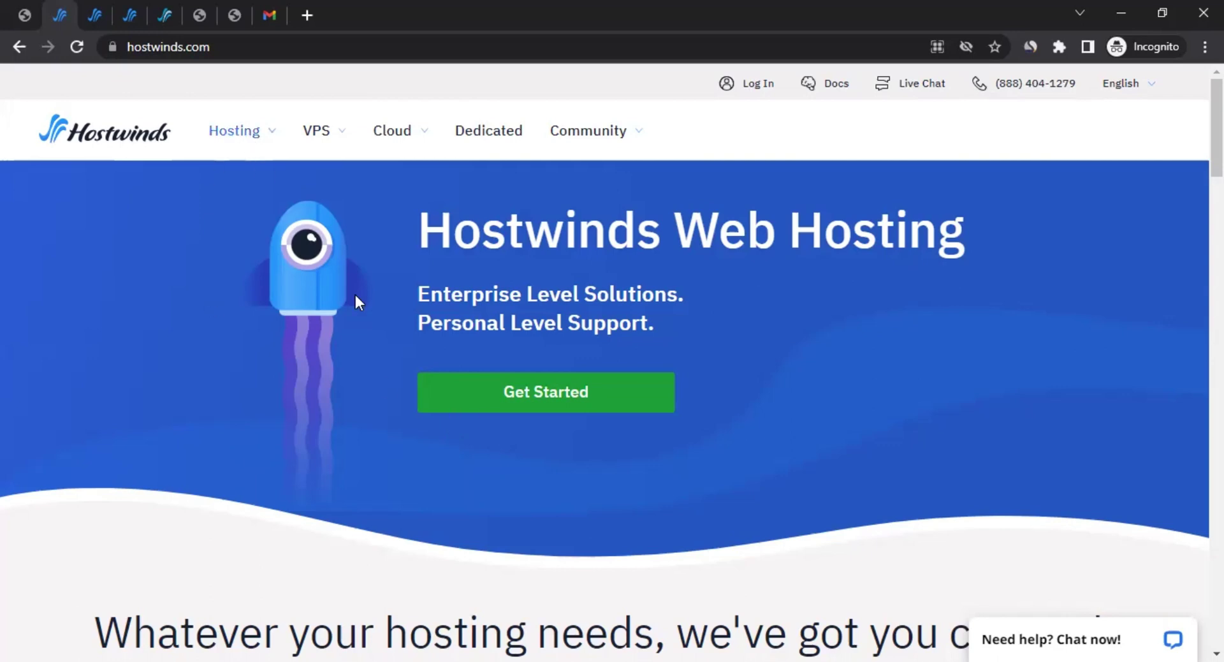
click(542, 403)
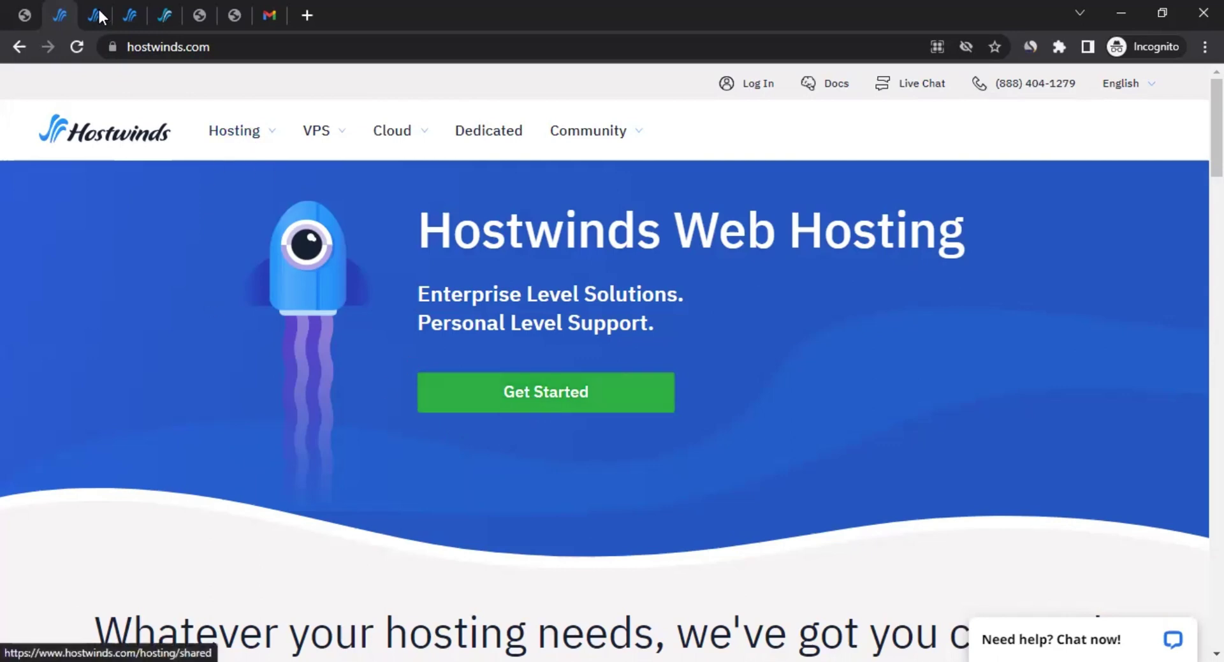
Highlight the plans' Unlimited Disk Space, Basic's 1 Domain and Advanced's 4 Domains limits.
scroll(118, 234, down, 5)
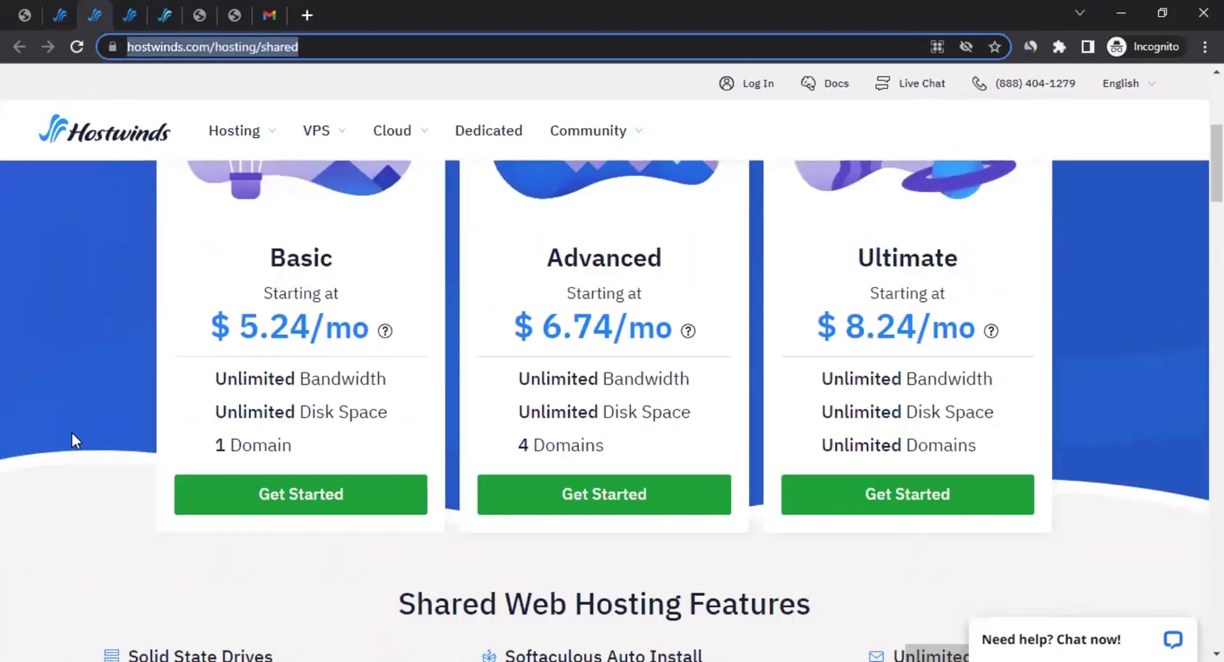
click(69, 475)
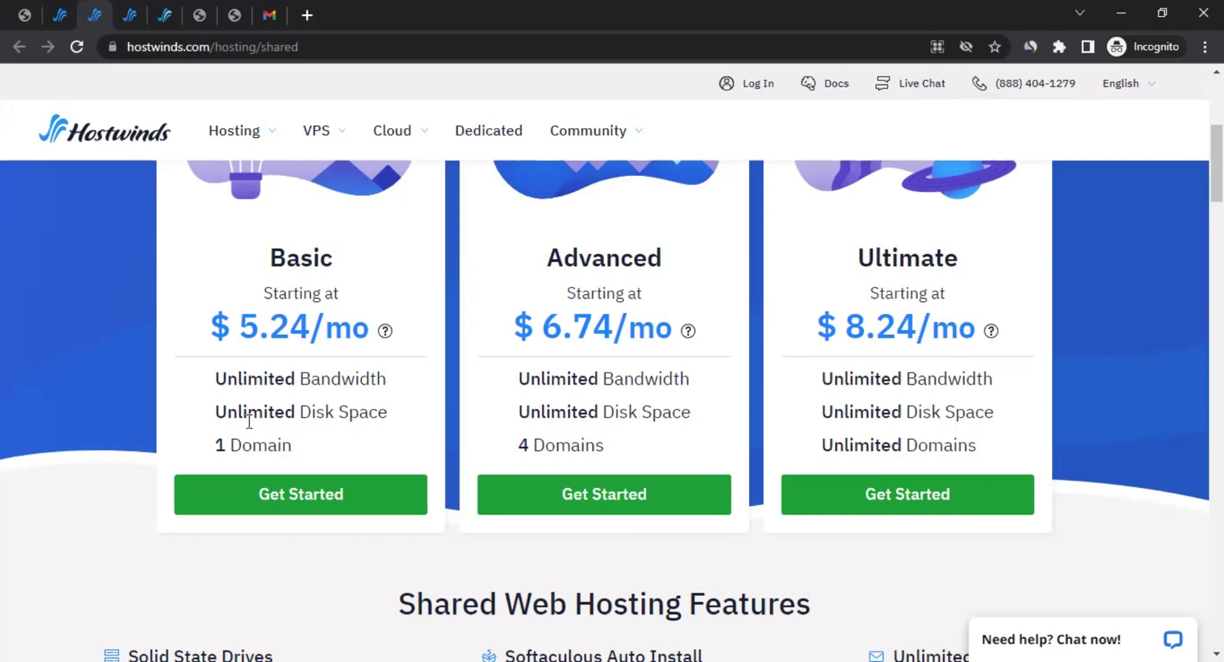
drag(249, 421, 368, 414)
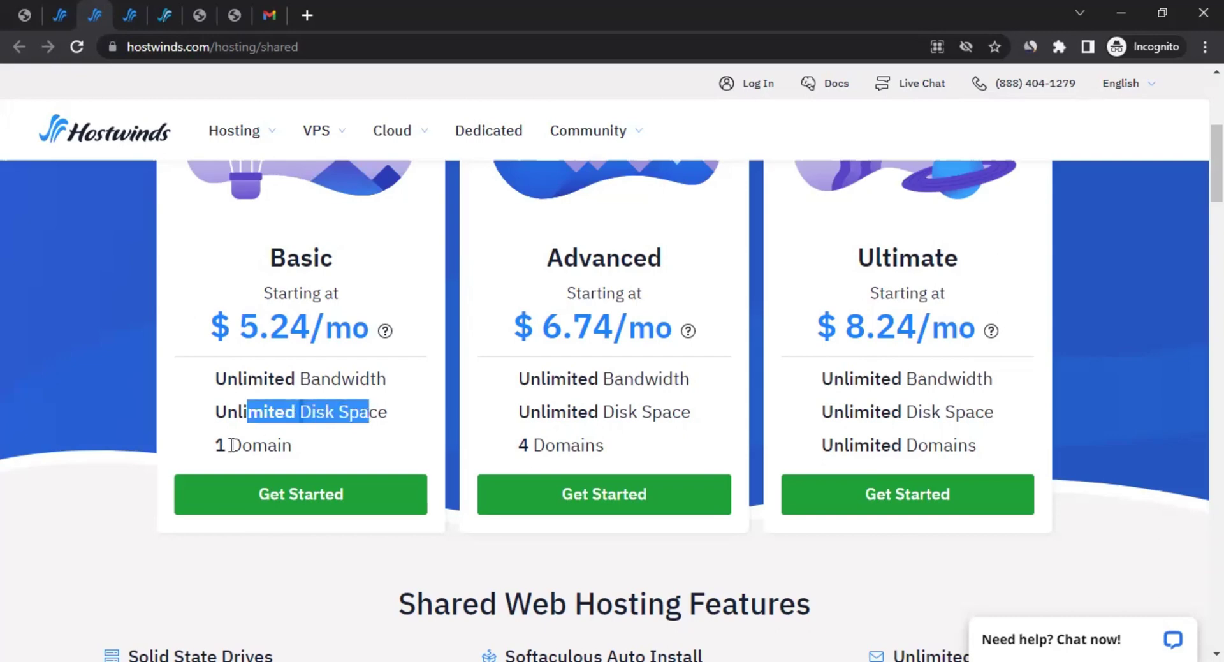
drag(231, 444, 282, 442)
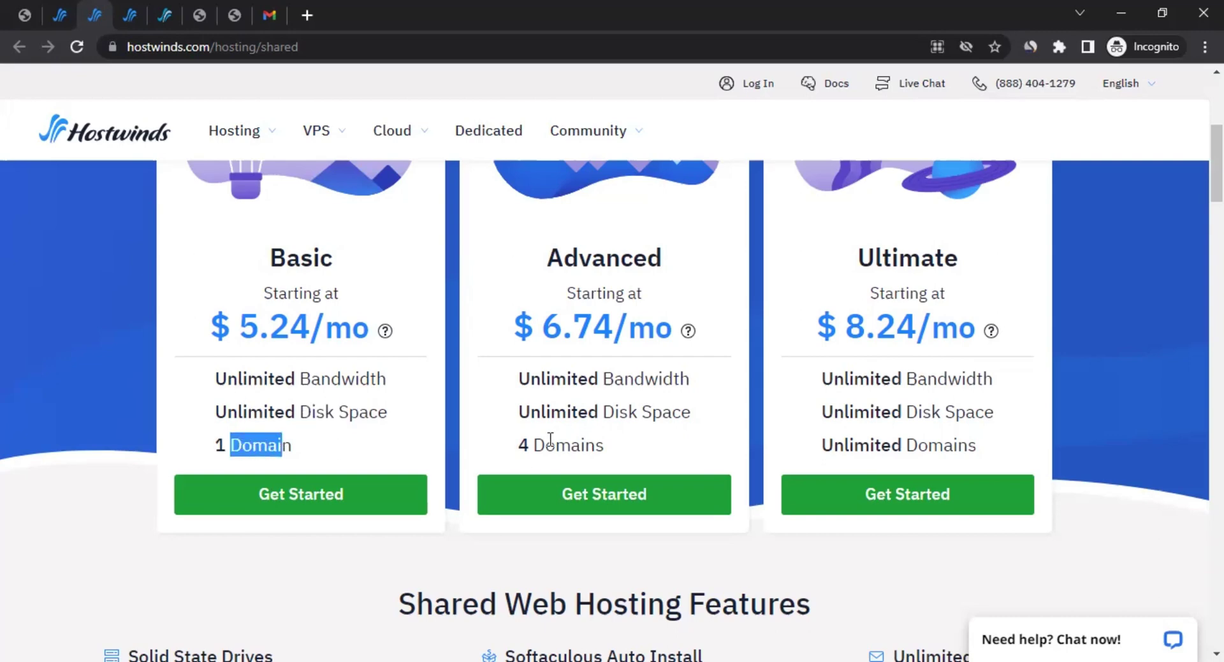
drag(551, 444, 612, 441)
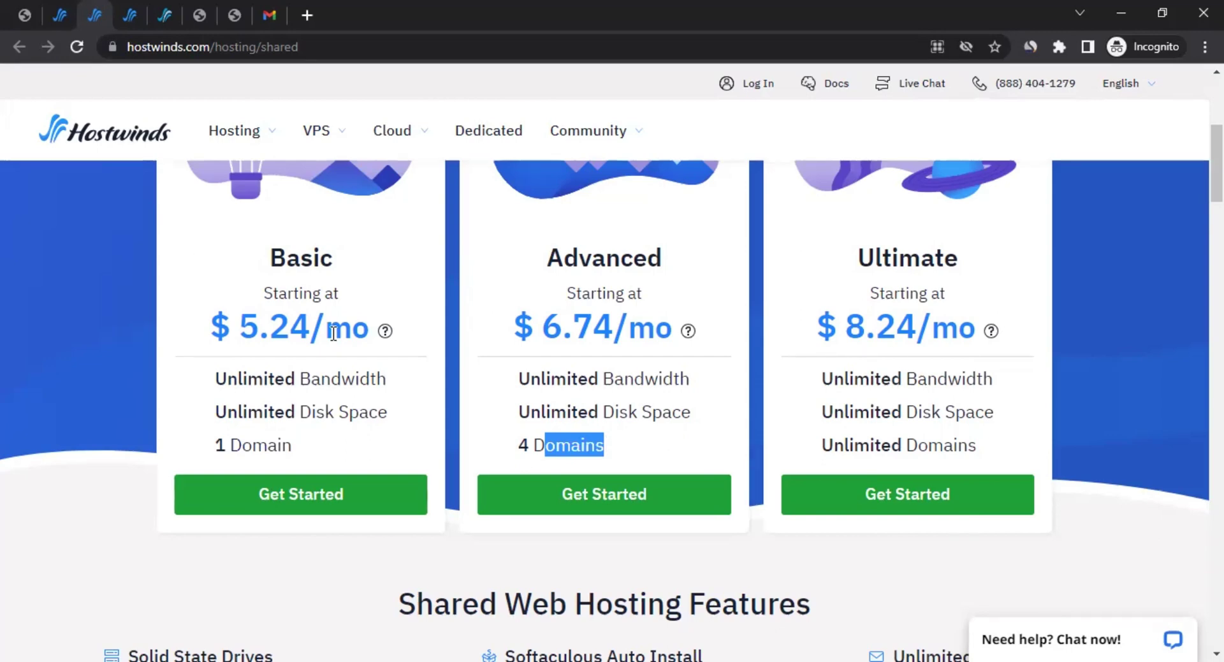
scroll(218, 415, down, 3)
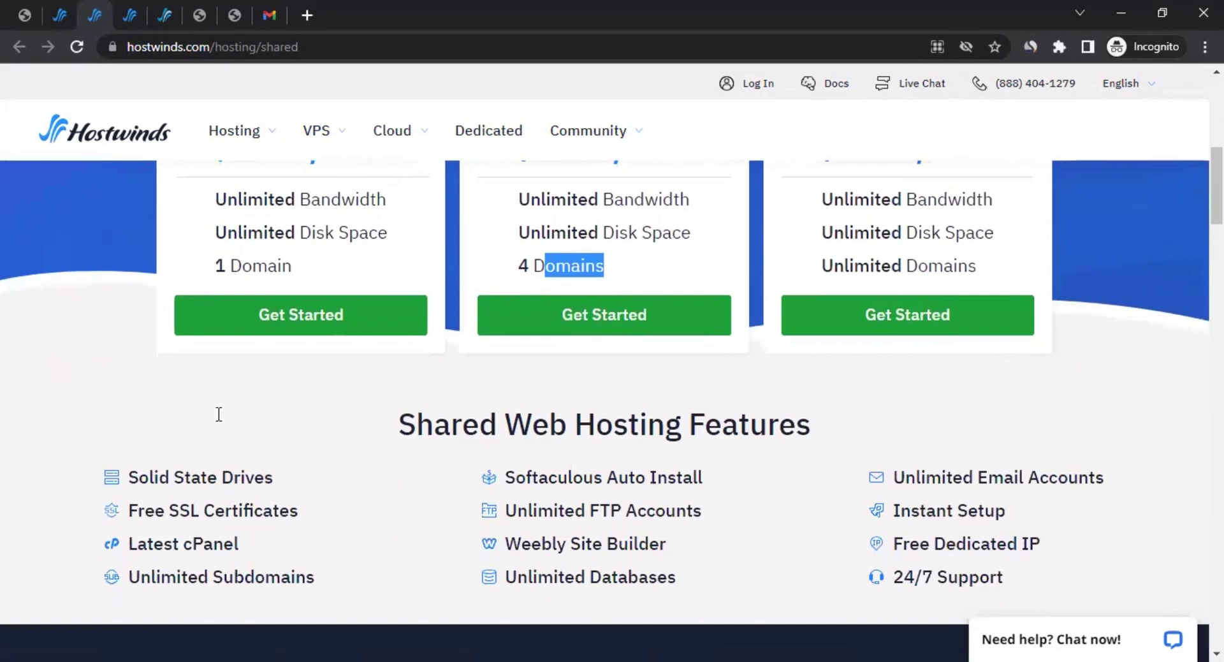
scroll(219, 415, down, 1)
click(413, 341)
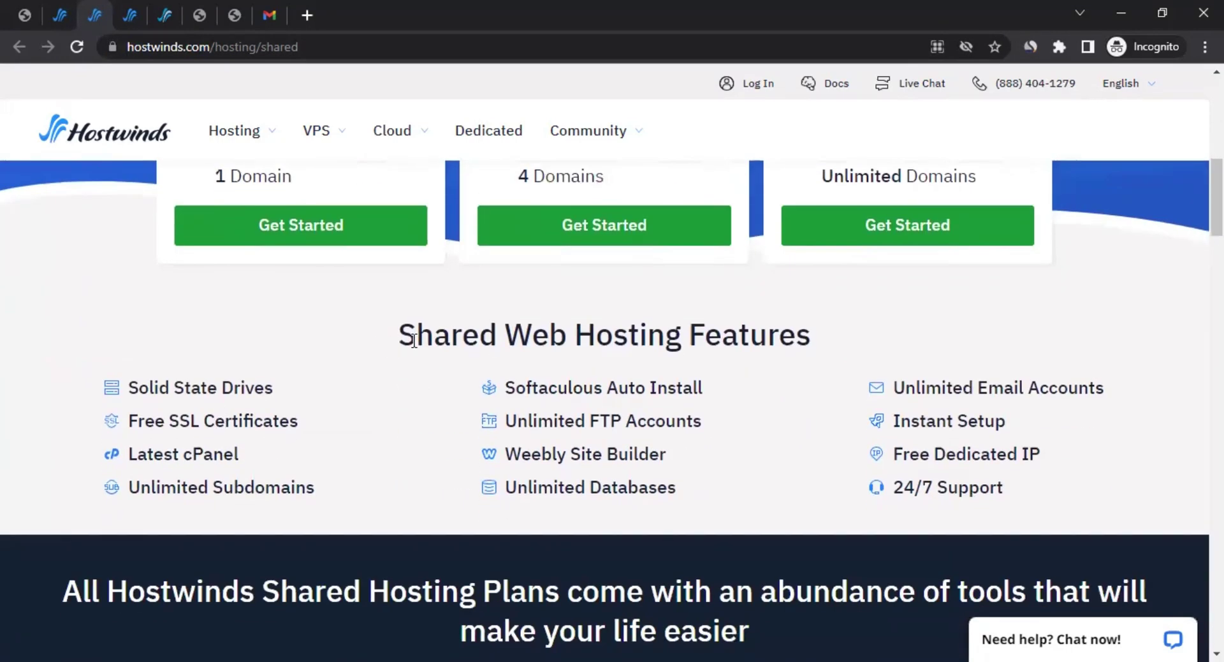
drag(414, 342, 690, 336)
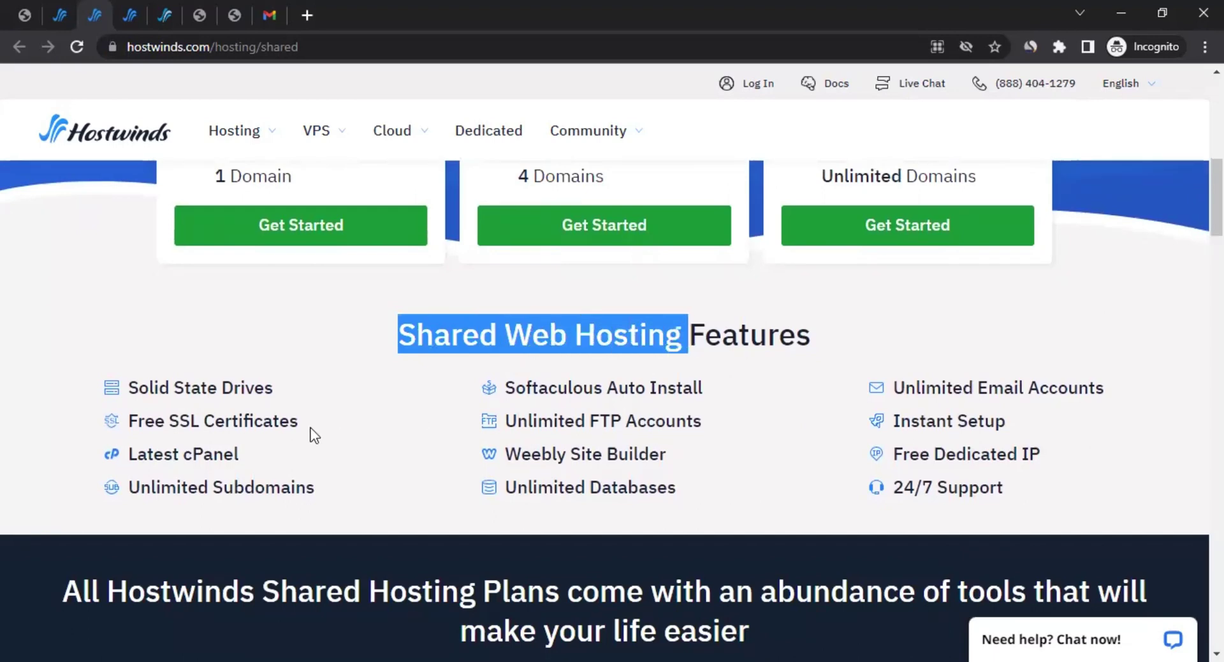
drag(165, 424, 290, 426)
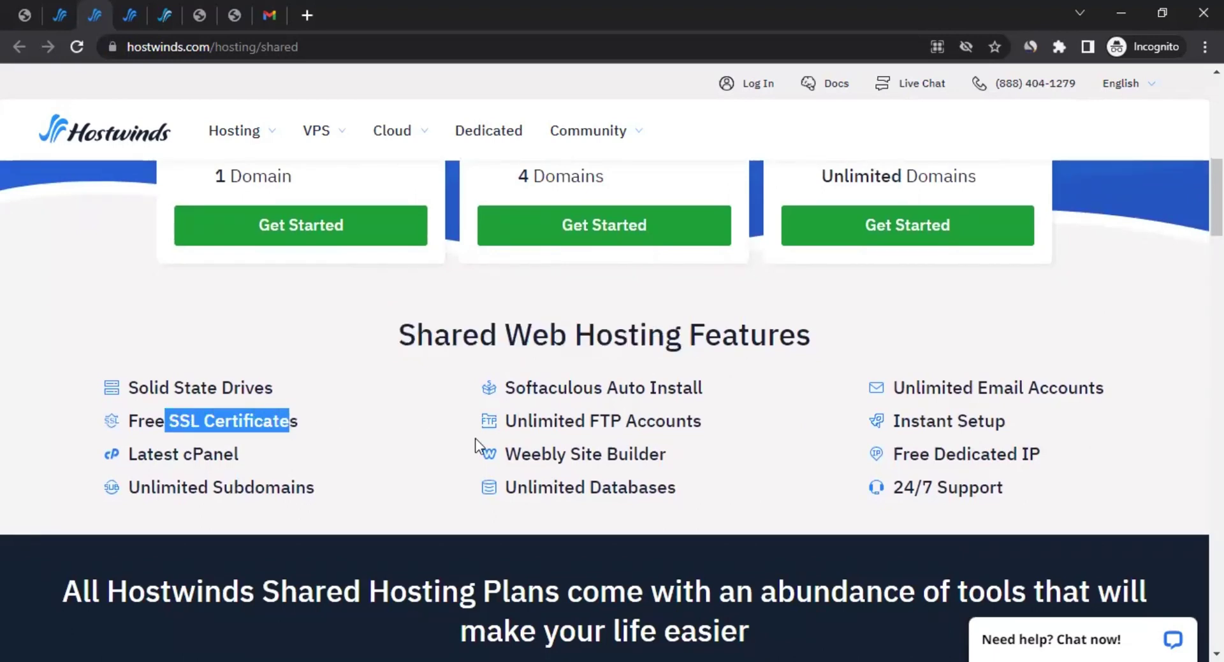
click(945, 394)
drag(920, 389, 1064, 390)
click(1065, 390)
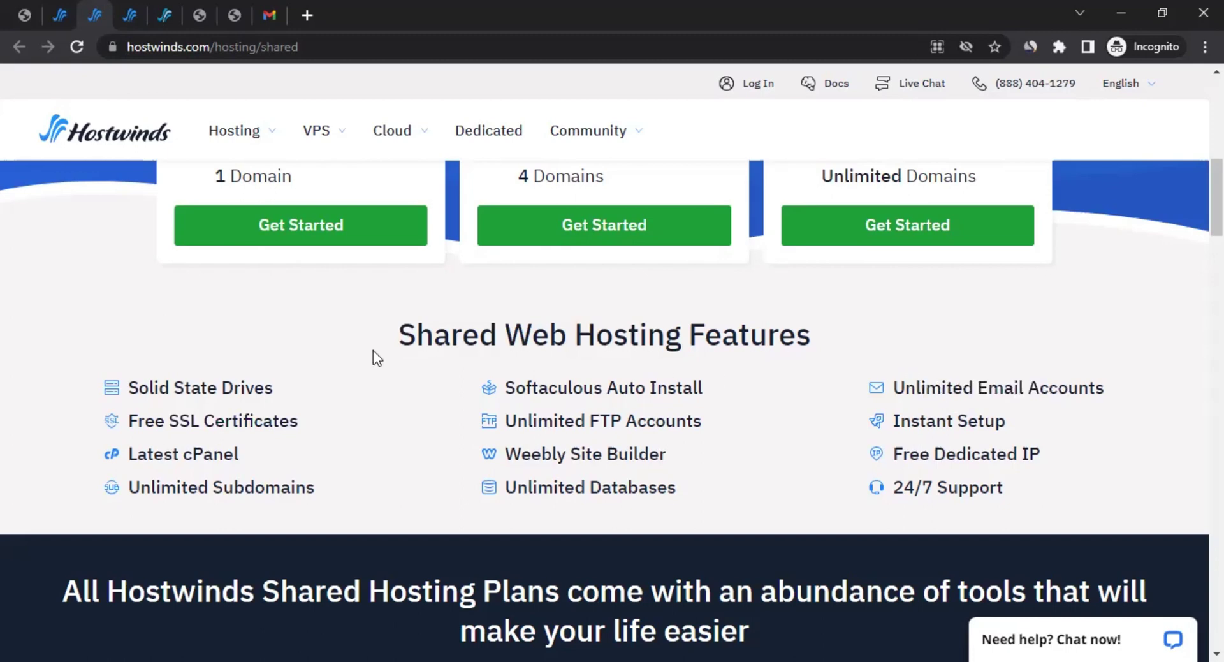
scroll(374, 354, up, 7)
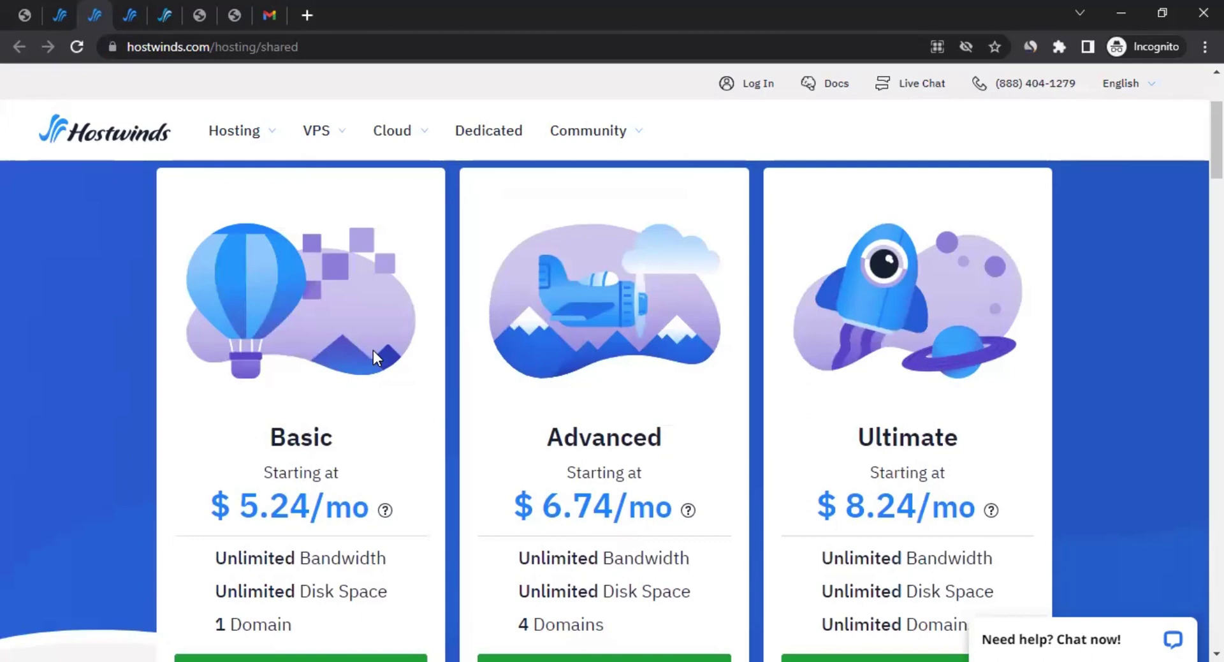
scroll(384, 331, up, 3)
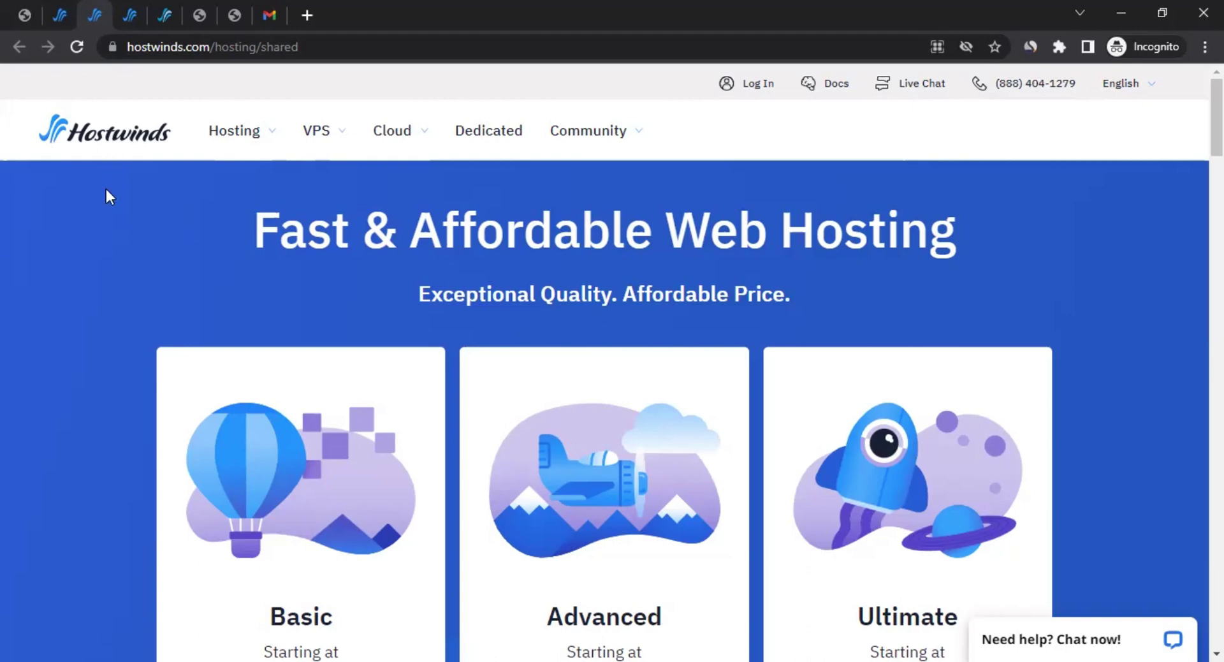
Go back to the hostwinds.com homepage tab and scroll down to its footer links.
click(64, 17)
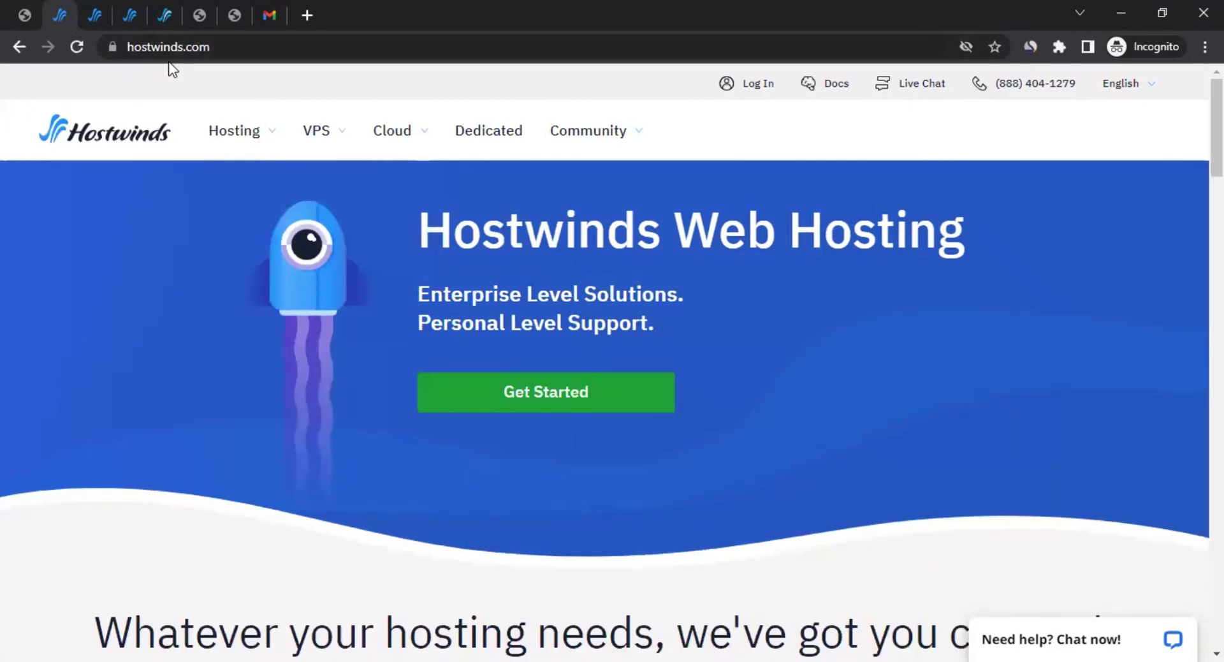
scroll(202, 373, down, 15)
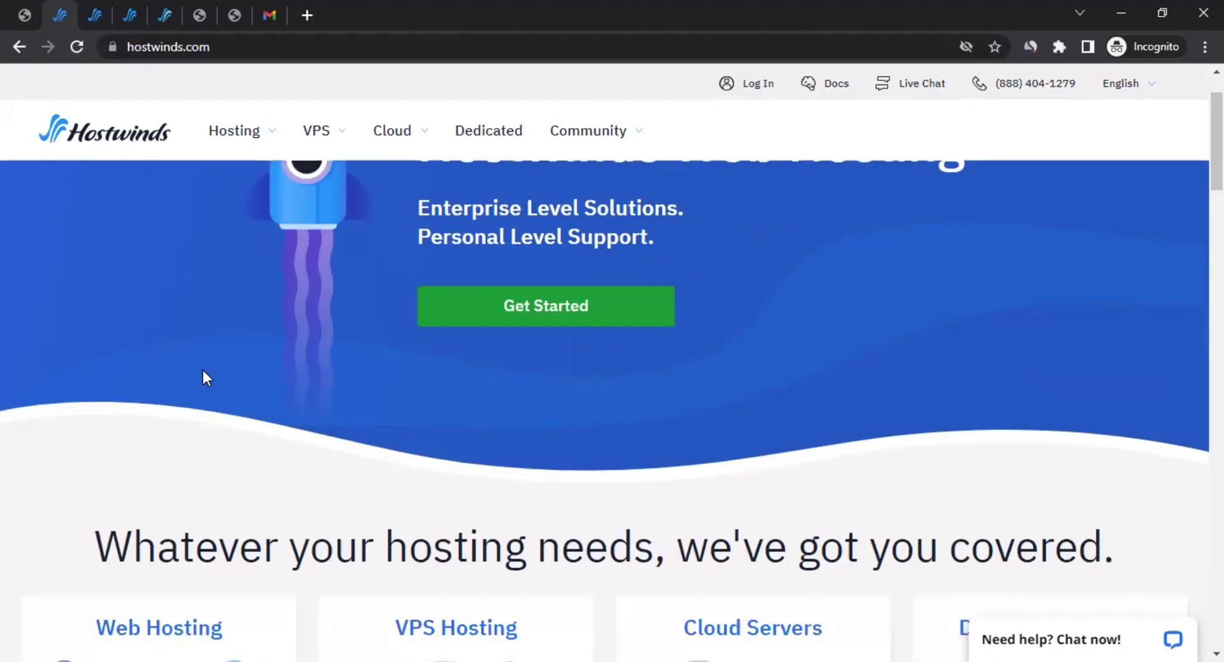
scroll(204, 377, down, 20)
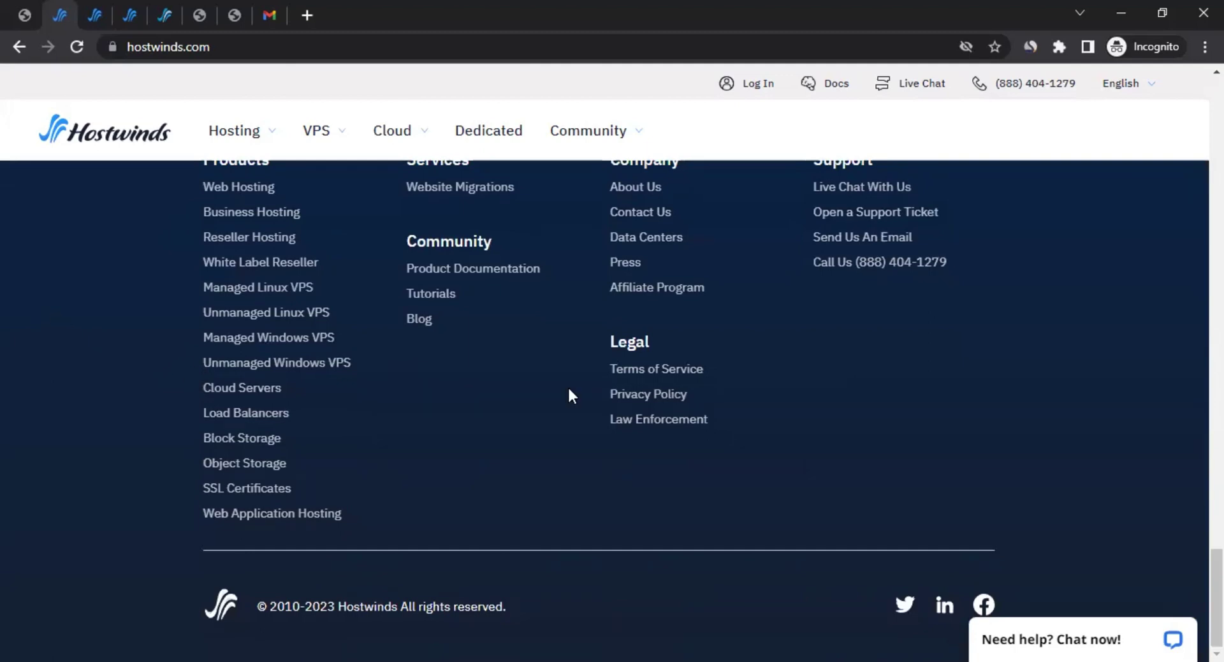
Open Affiliate Program, highlight the 'earn up to $135' claim and scroll to the sales tiers.
click(663, 292)
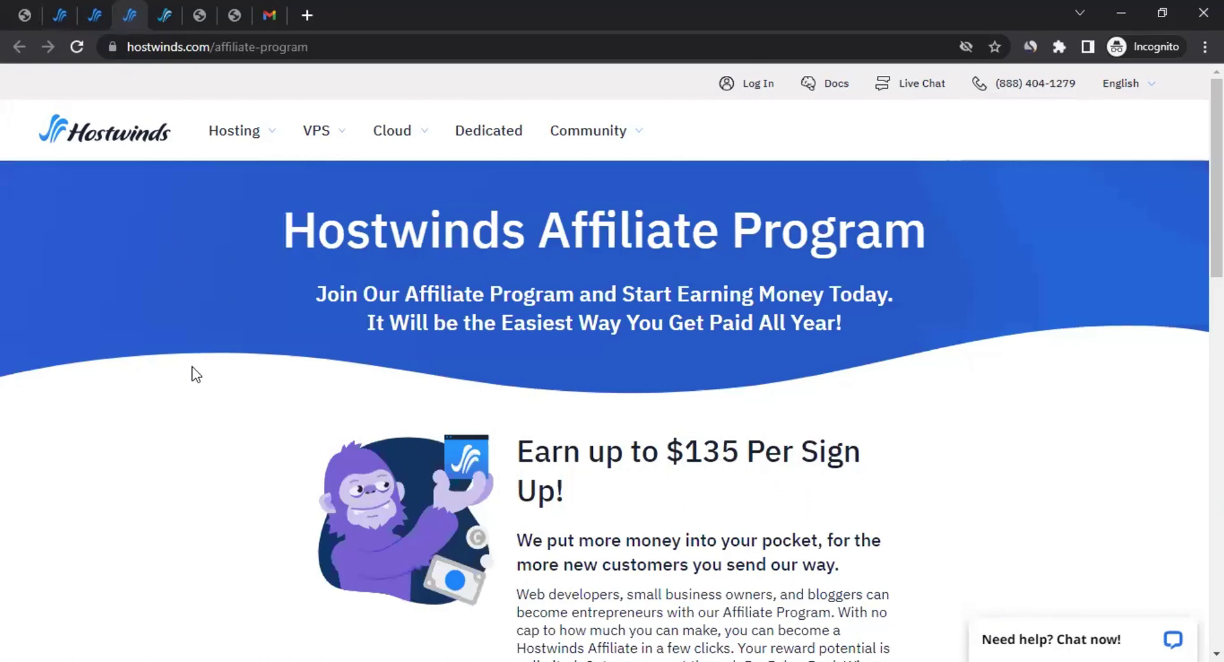
scroll(192, 367, down, 1)
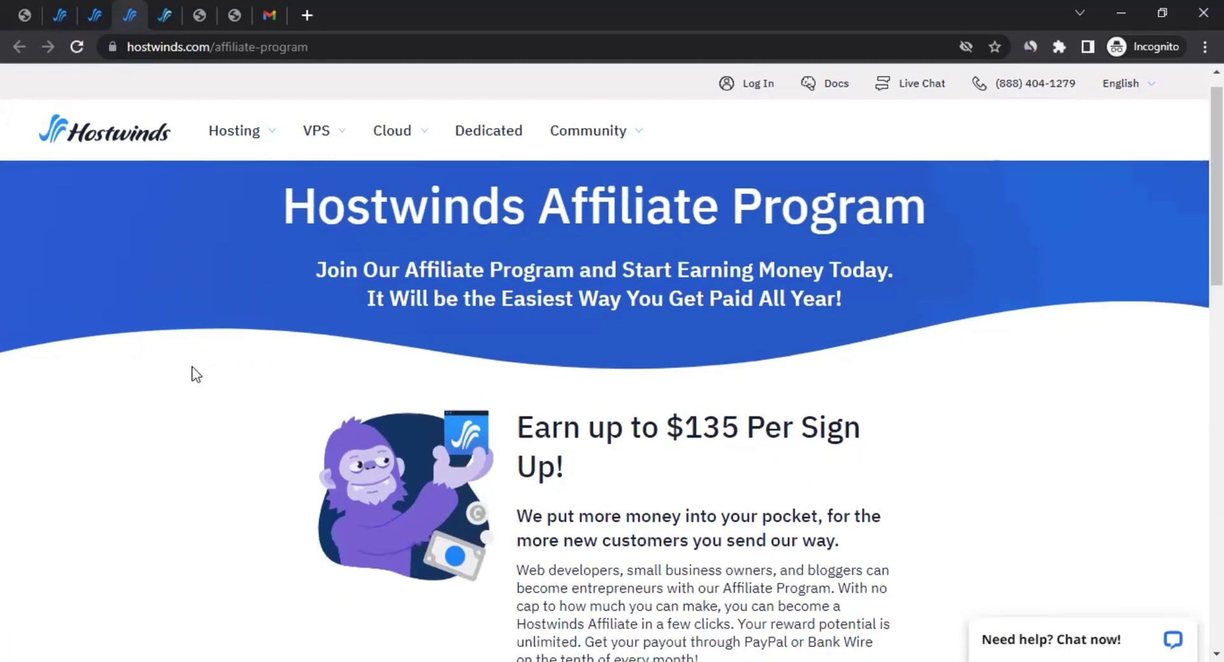
scroll(192, 367, down, 2)
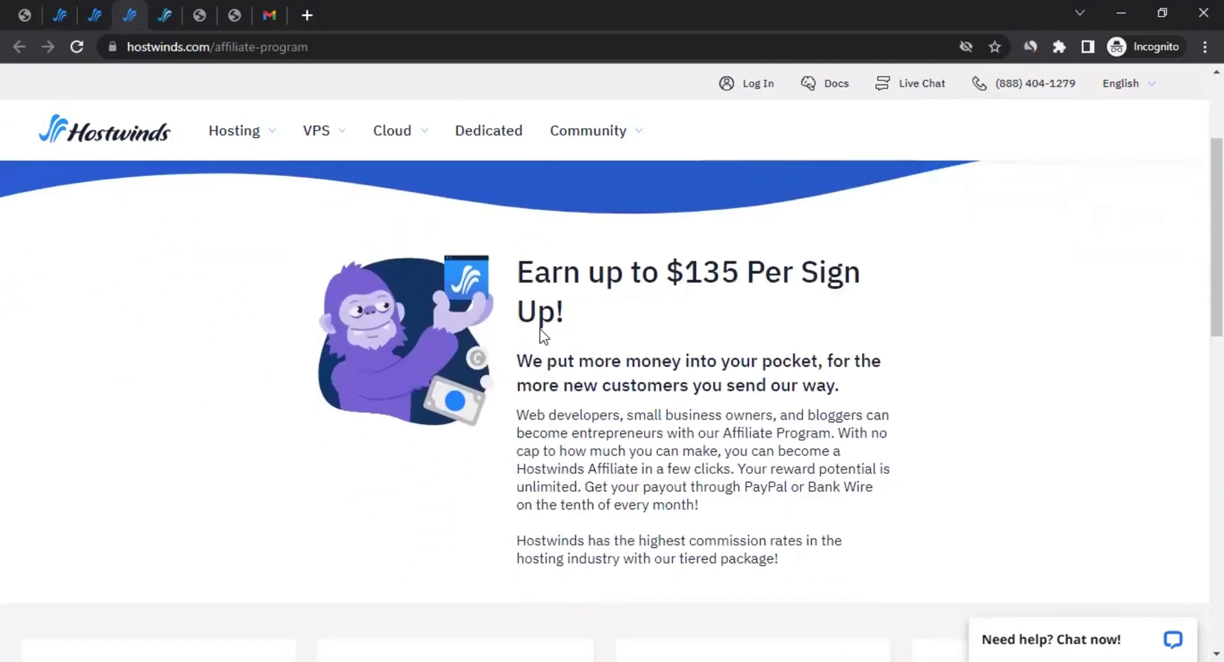
drag(562, 271, 805, 273)
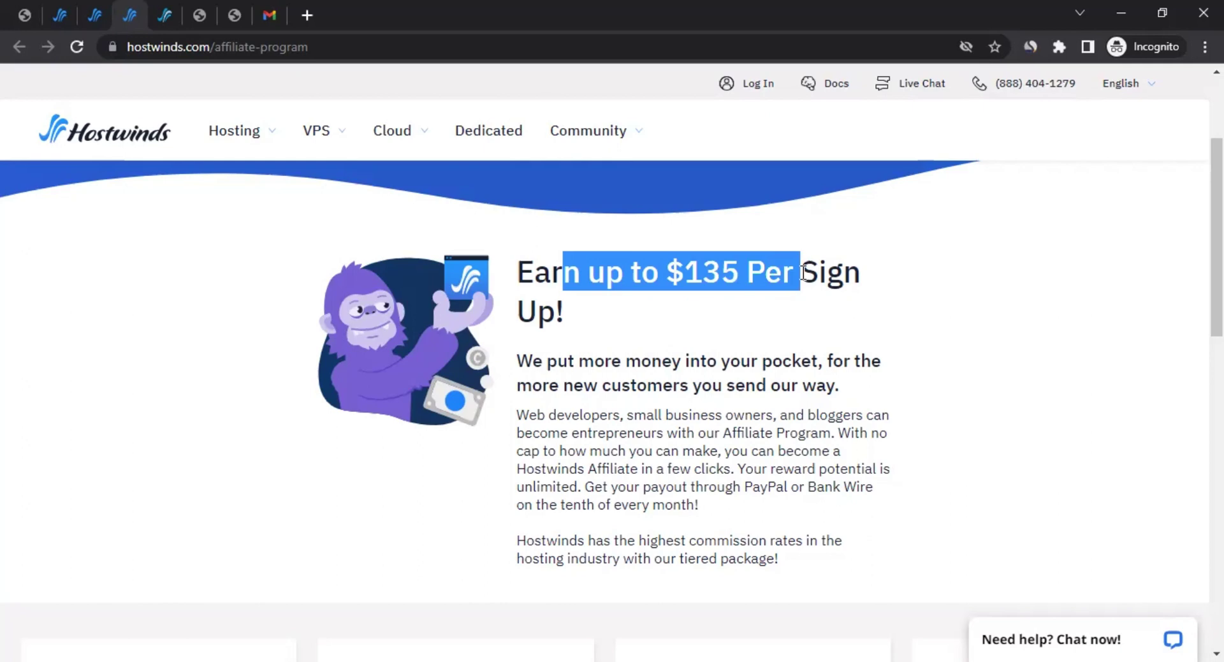
scroll(674, 364, down, 7)
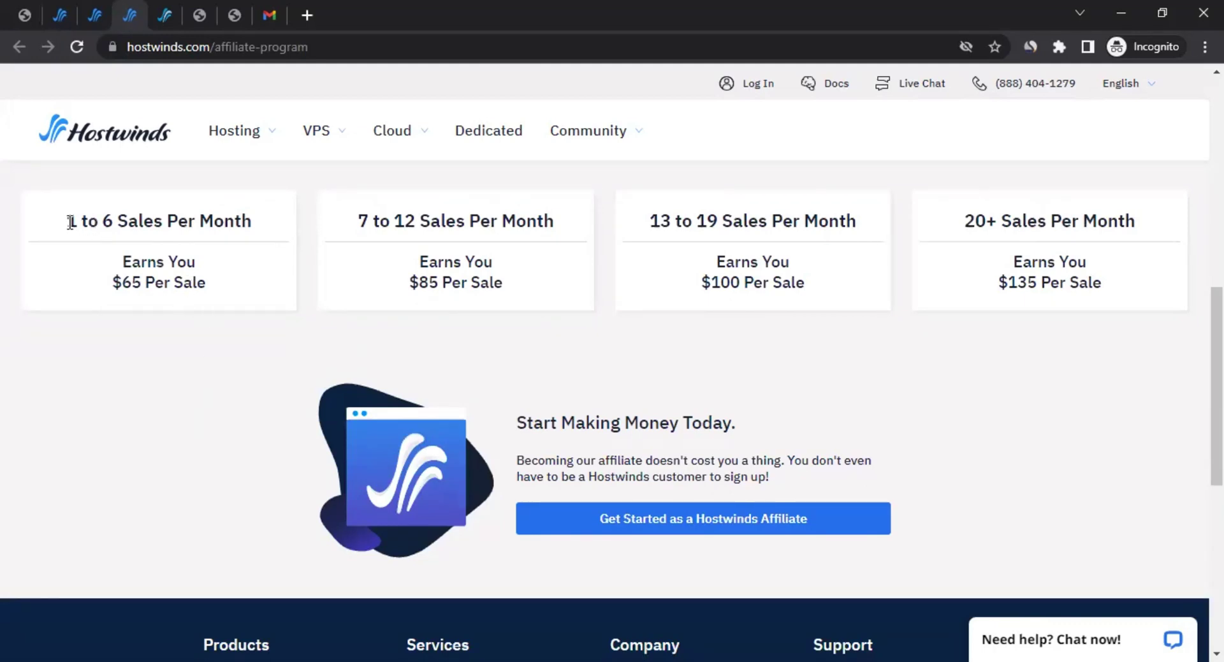
drag(69, 221, 162, 221)
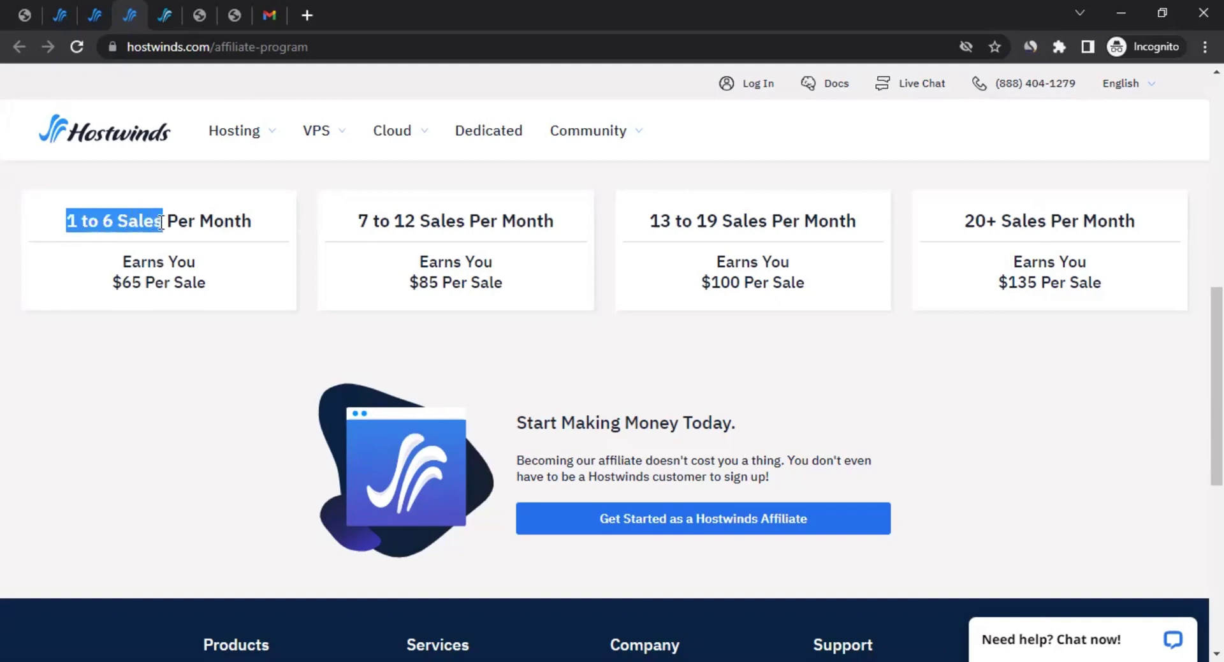
drag(122, 282, 167, 282)
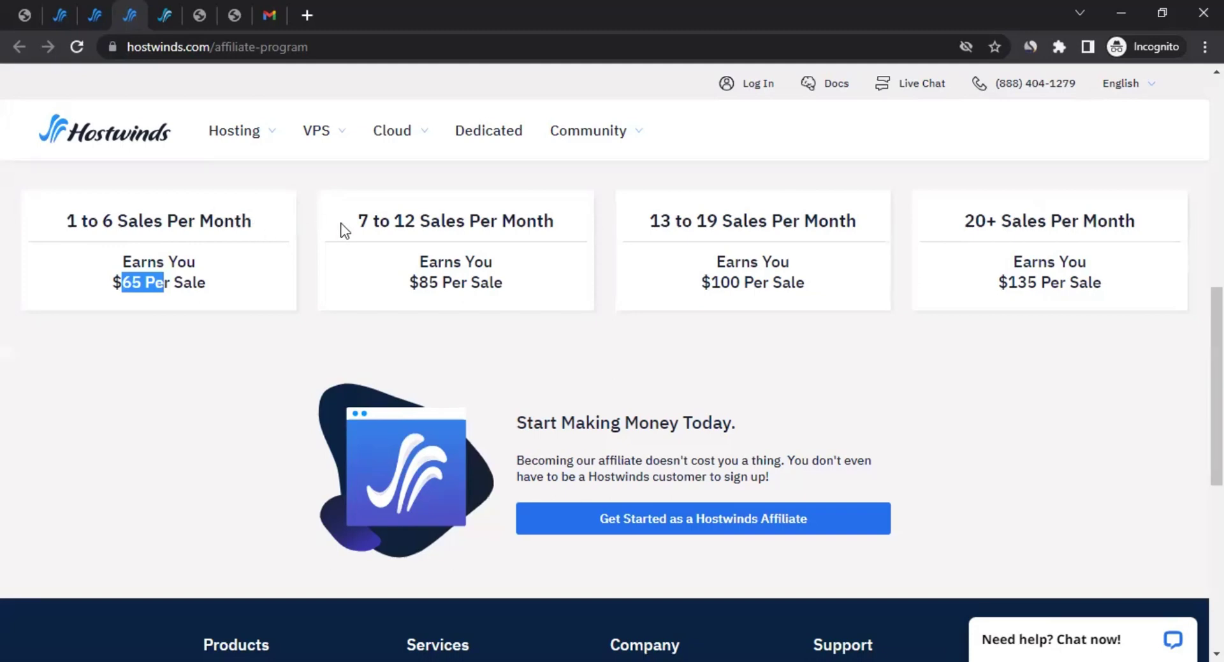
drag(359, 221, 415, 219)
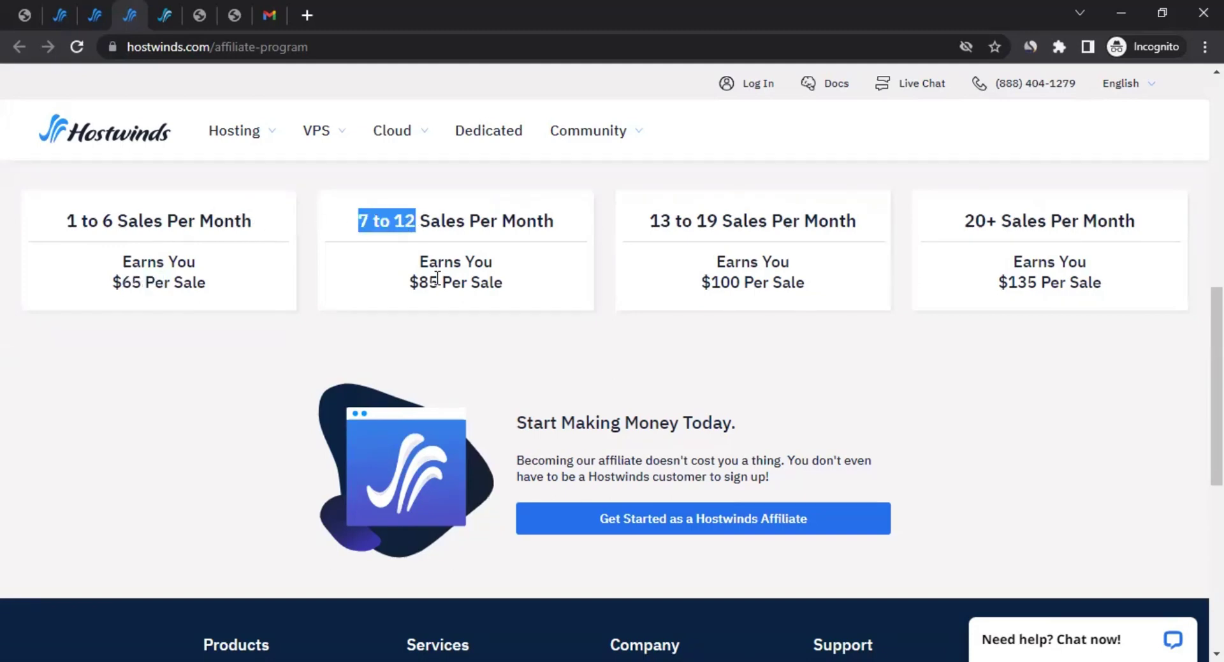
drag(427, 284, 451, 285)
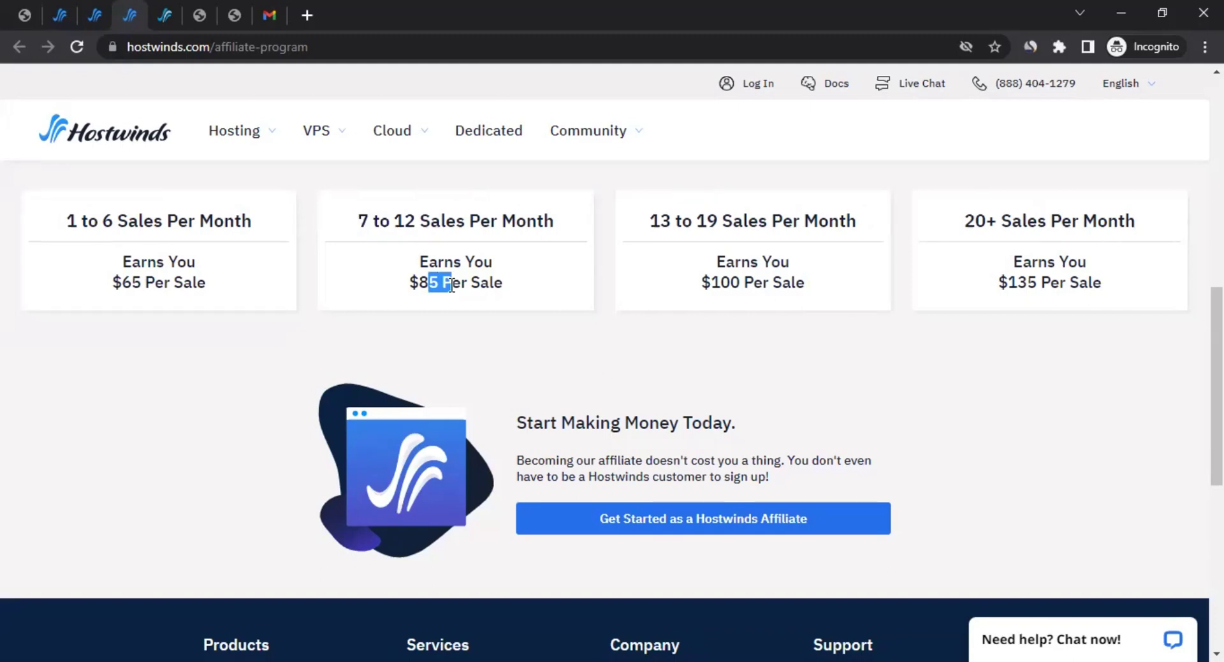
drag(674, 220, 767, 220)
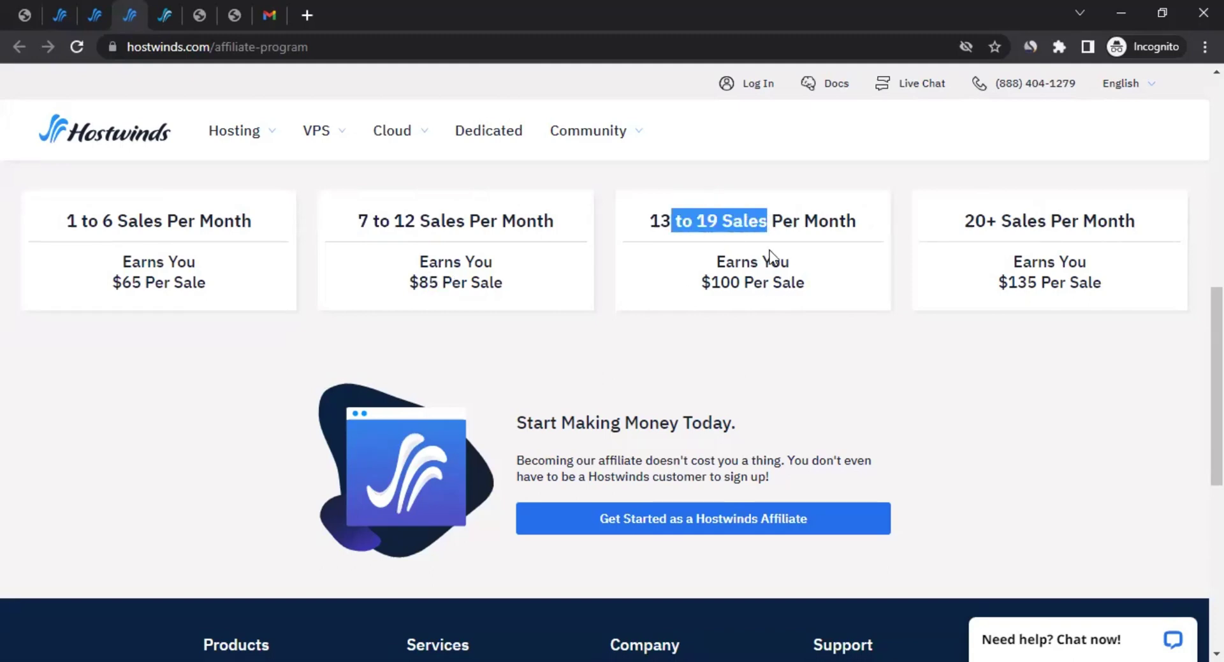
drag(722, 282, 770, 282)
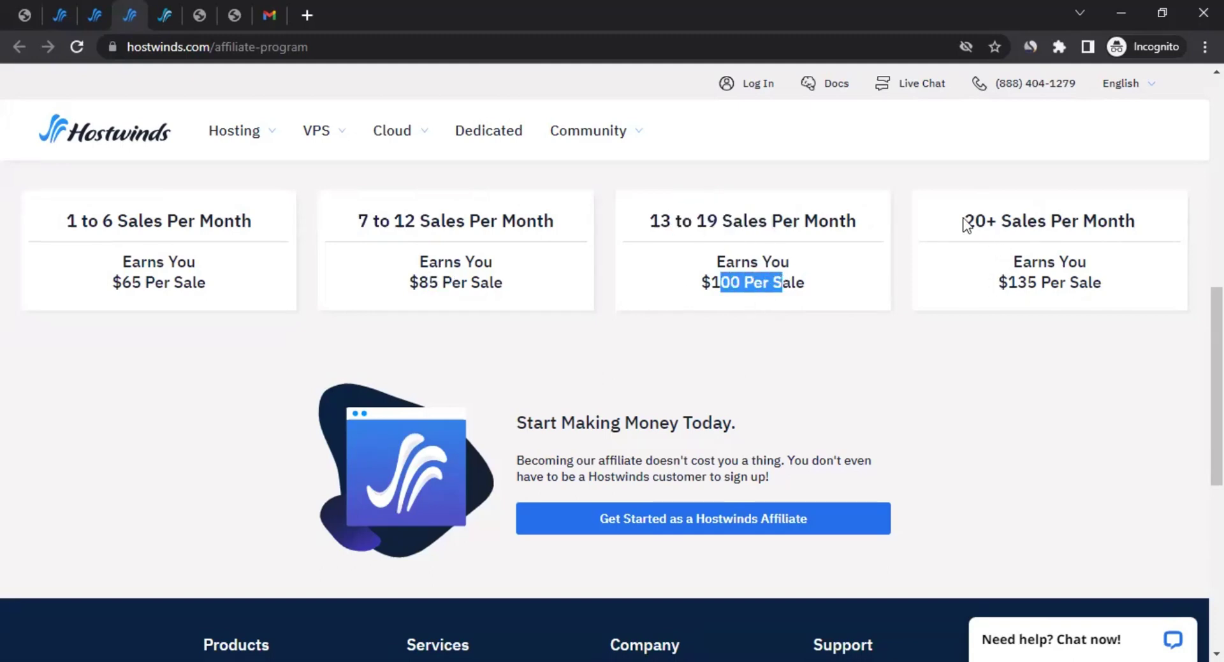
drag(965, 221, 996, 220)
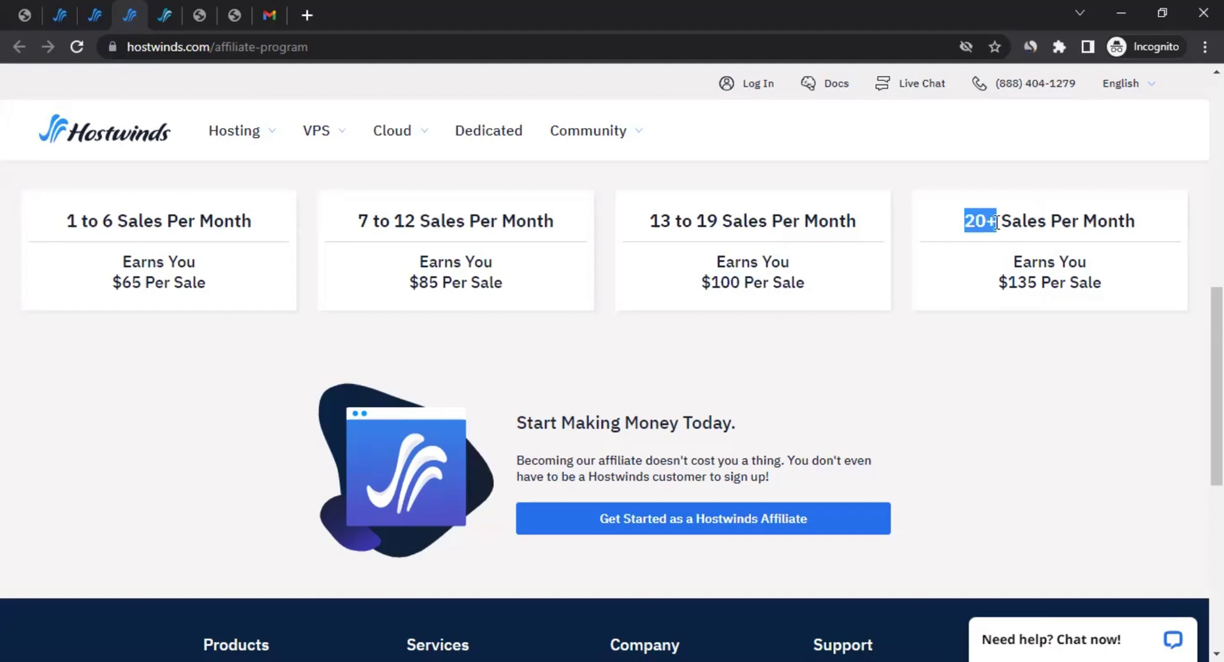
click(1022, 282)
drag(1022, 282, 1064, 282)
click(1051, 306)
drag(998, 281, 1041, 284)
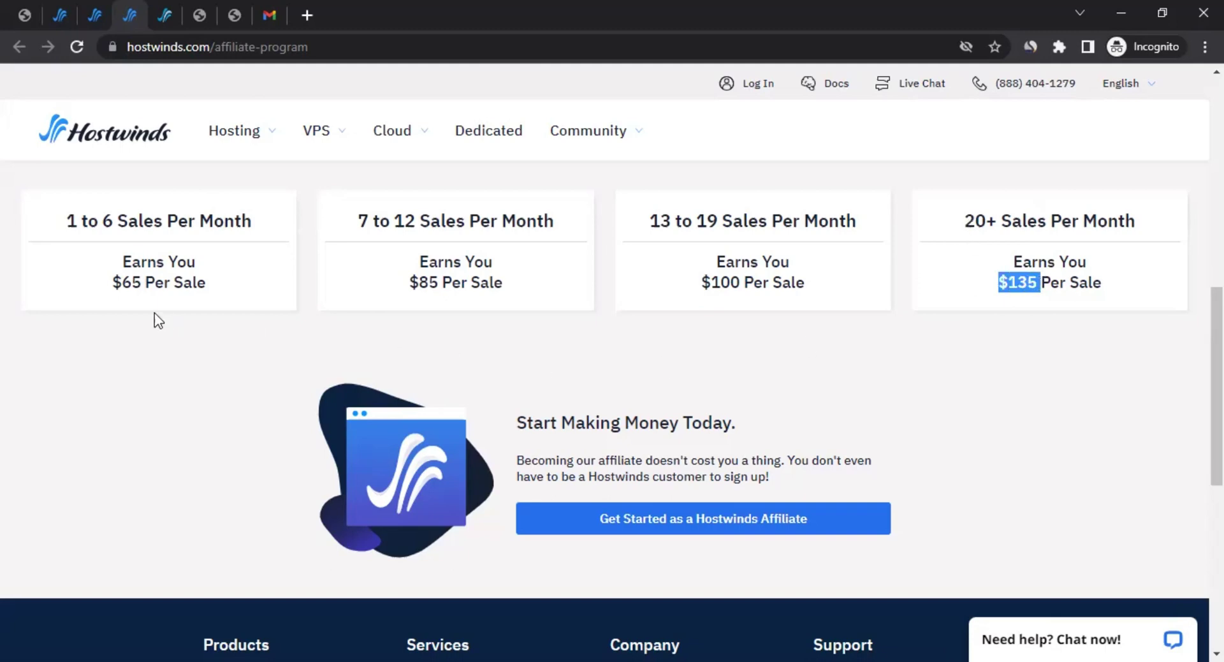
scroll(112, 338, up, 10)
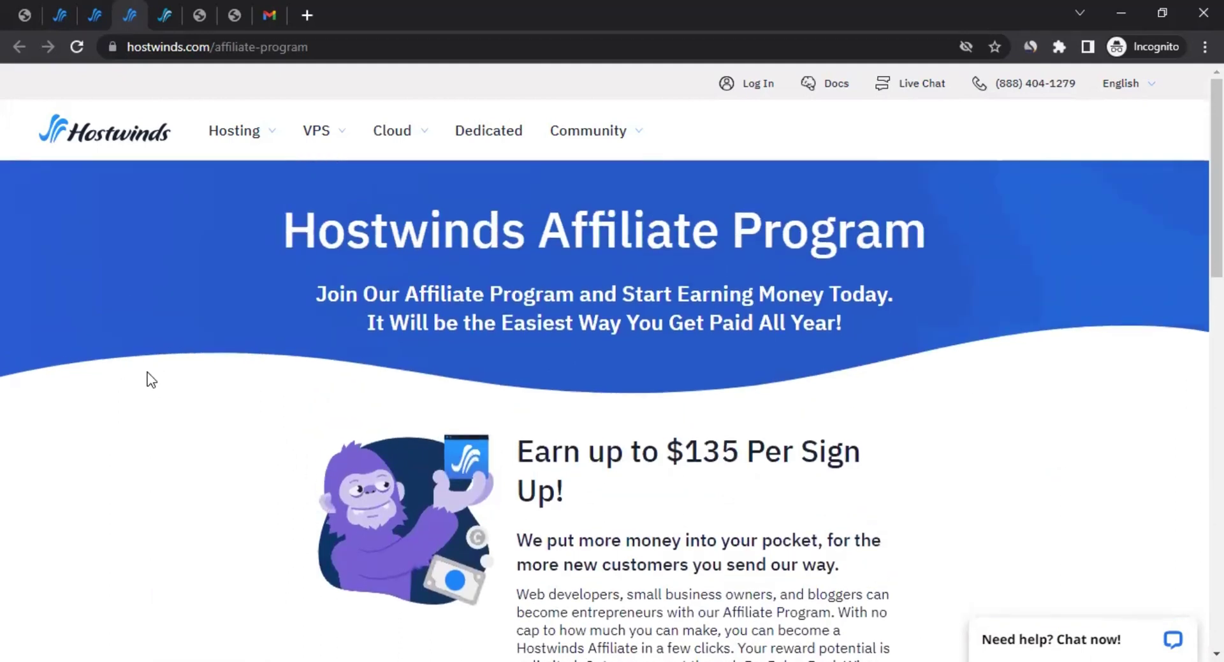
scroll(115, 334, down, 1)
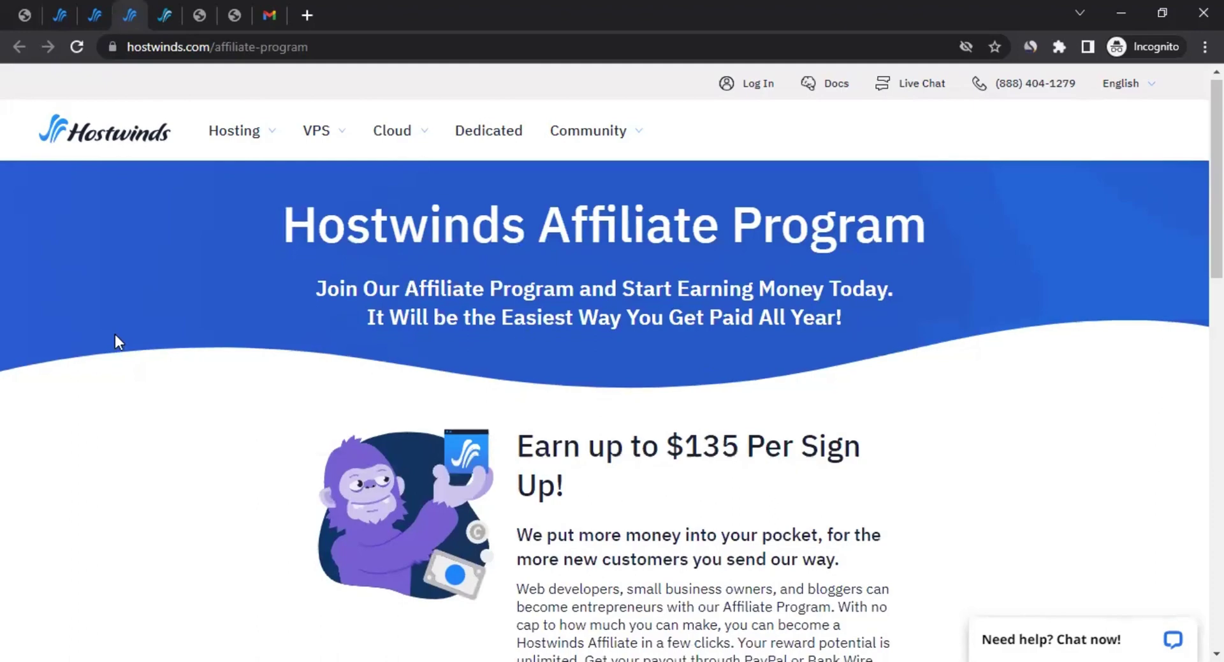
scroll(115, 334, down, 10)
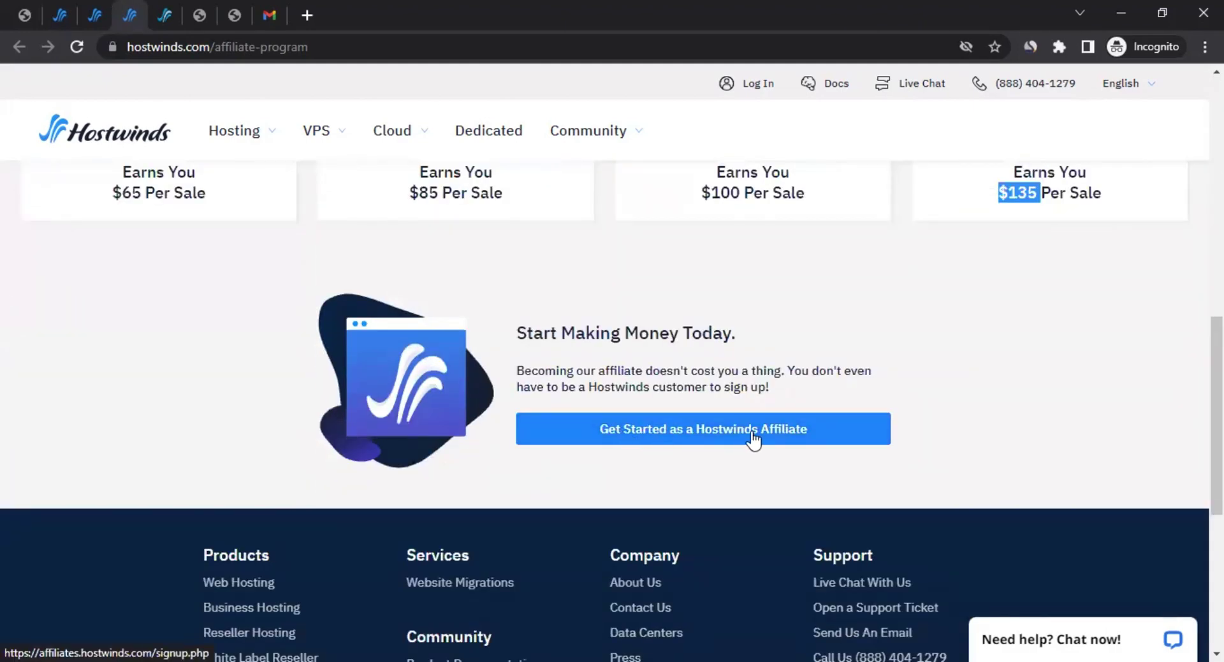
scroll(142, 381, up, 12)
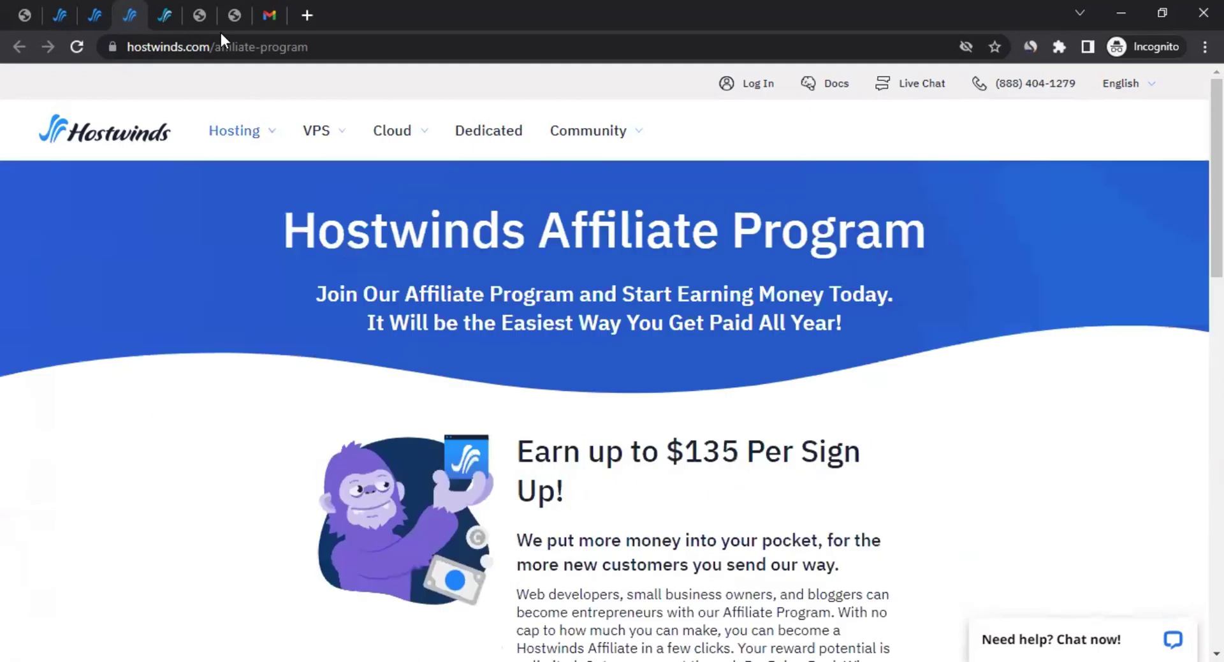
Switch to the affiliates.hostwinds.com/signup.php tab and place the cursor in Username.
click(164, 13)
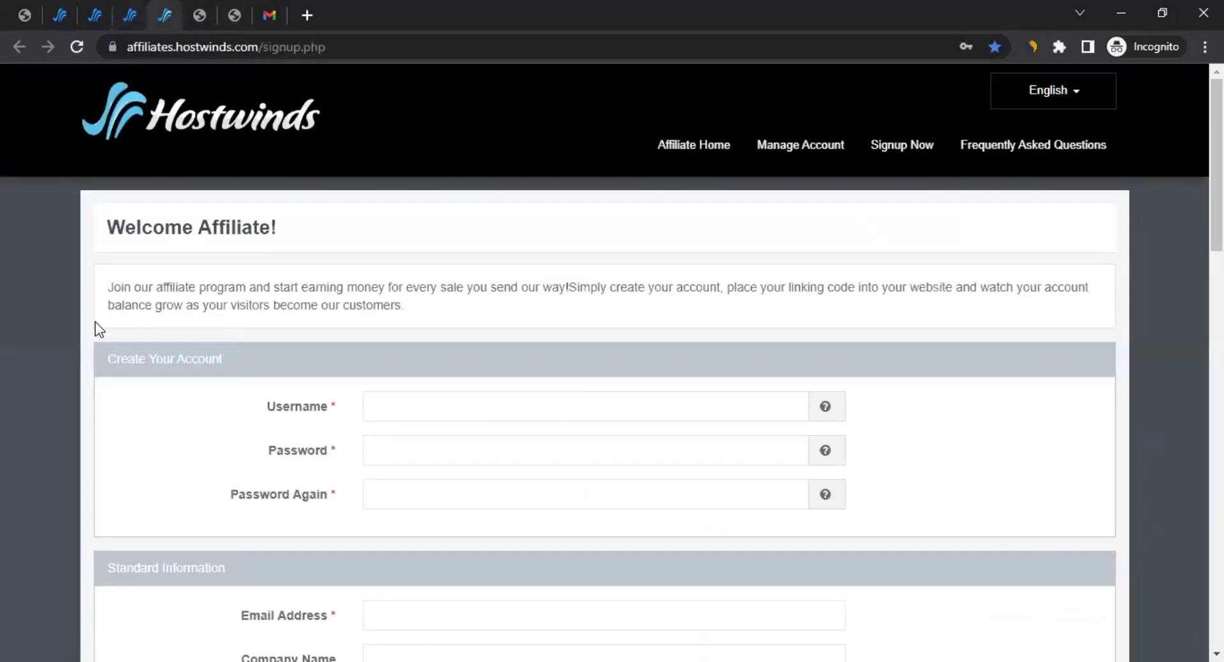
scroll(95, 322, down, 3)
scroll(94, 321, up, 1)
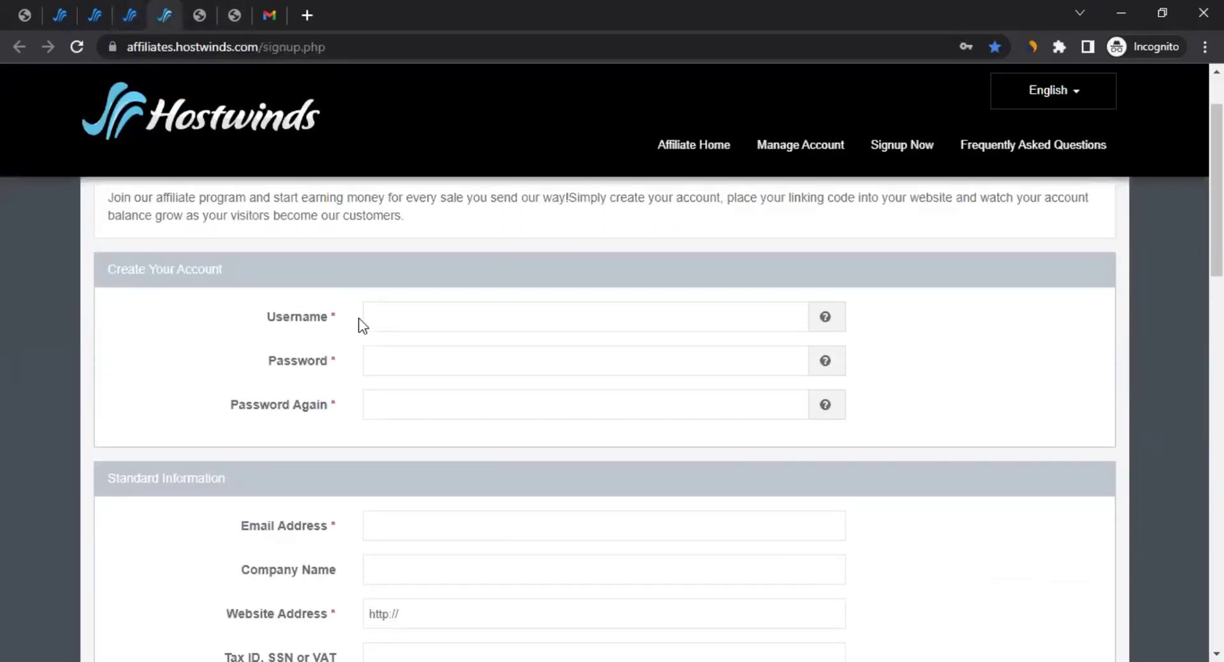
click(415, 319)
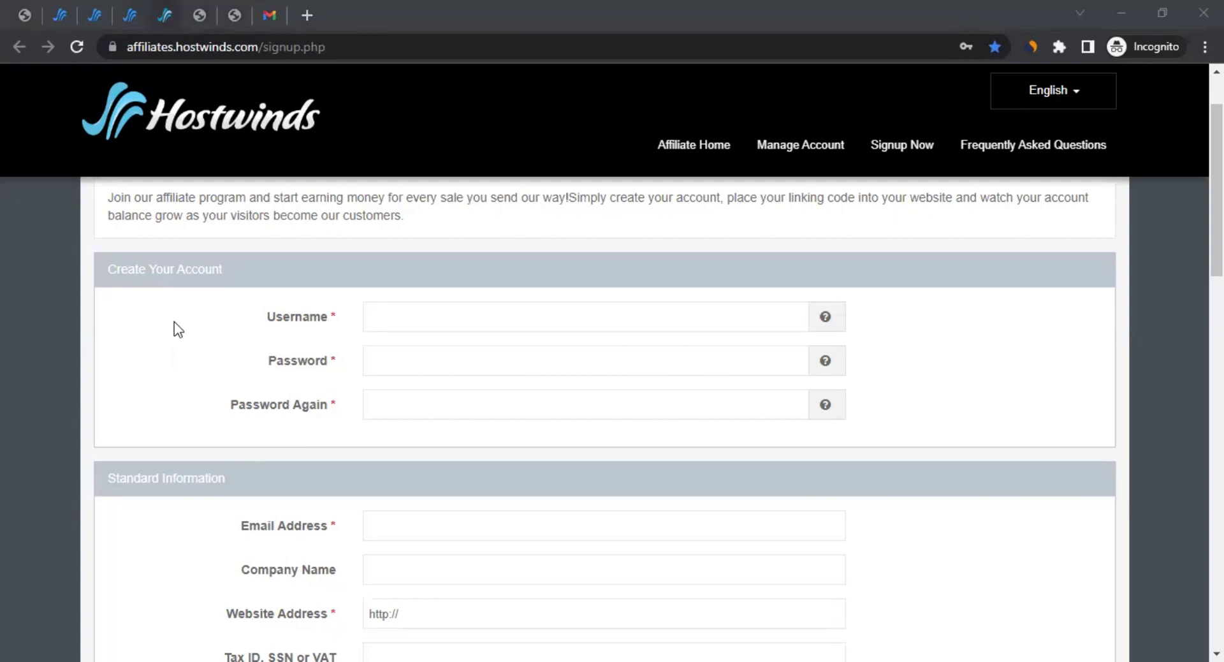
Paste the username and briefly view the username and password rules.
click(400, 316)
text(affiliatemarketingtest001)
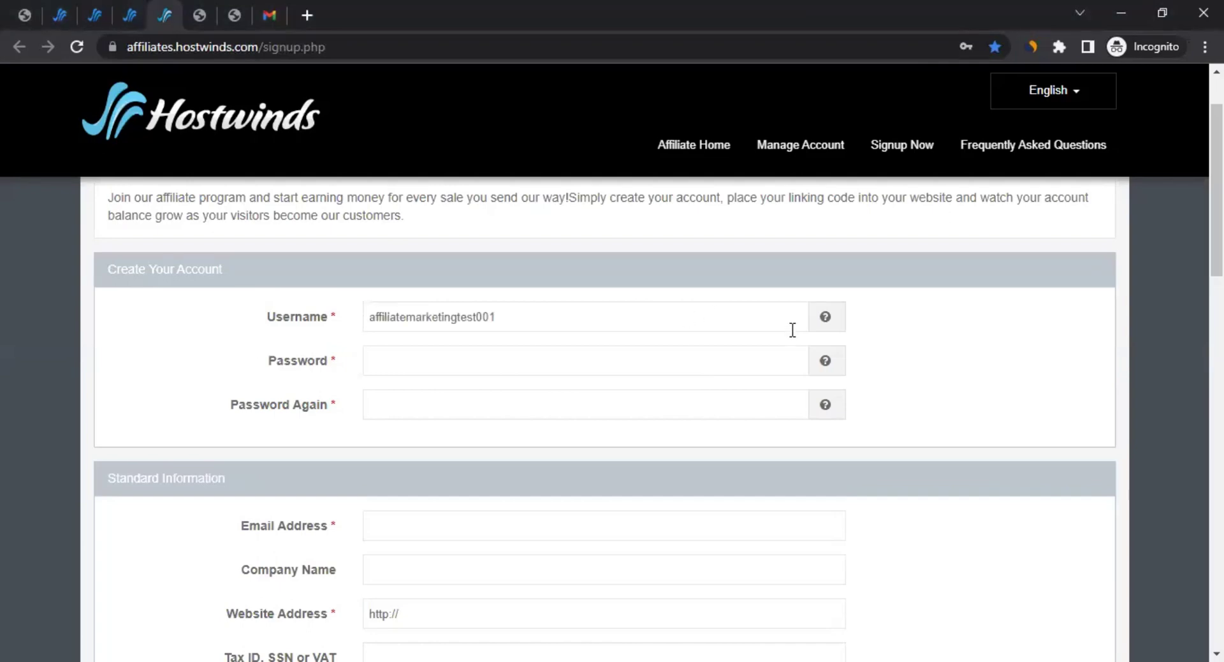
click(825, 325)
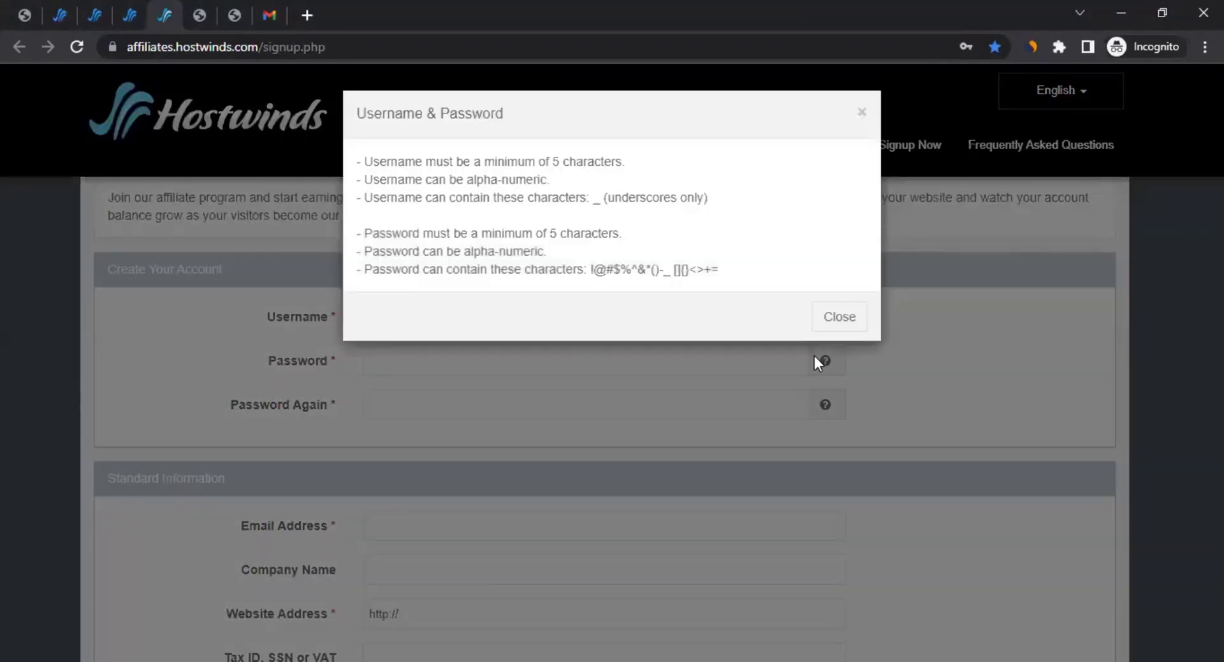
click(851, 321)
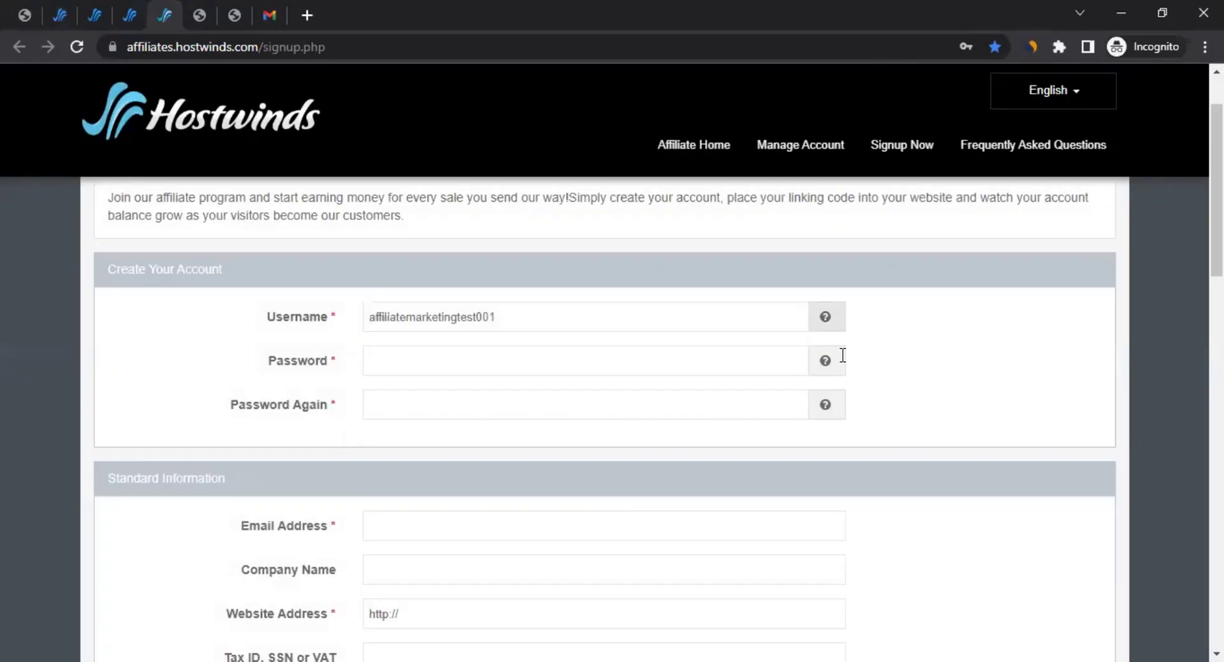
Paste the account password into both Password and Password Again.
click(405, 361)
key(ctrl+v)
click(385, 408)
key(ctrl+v)
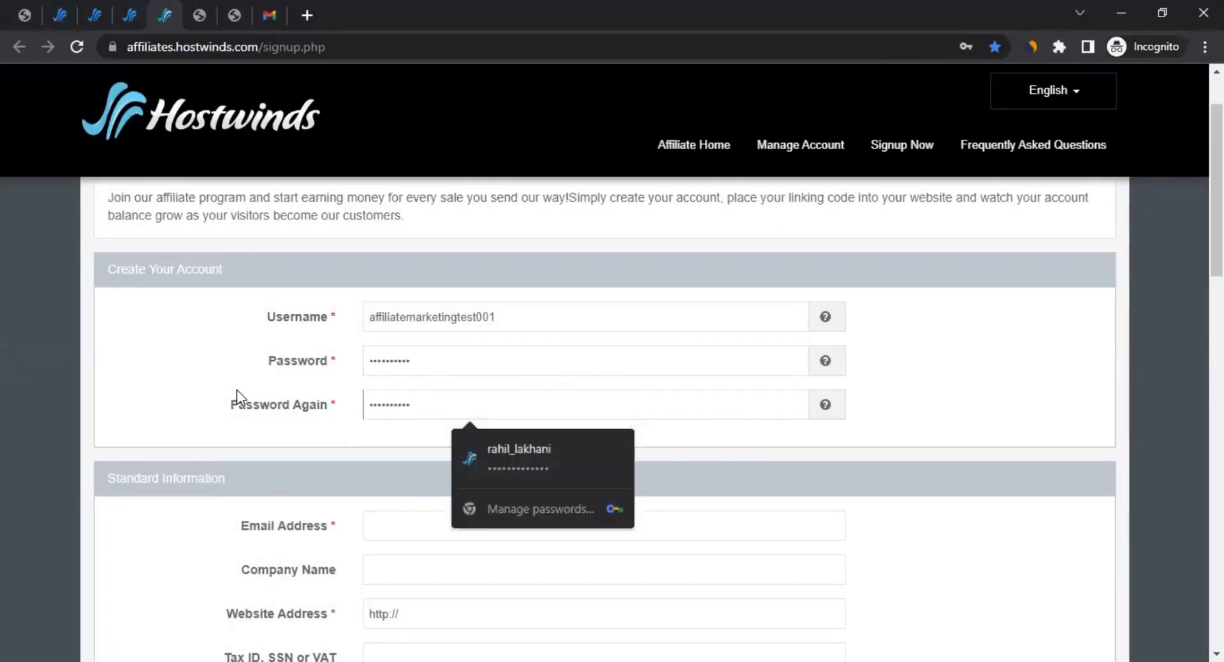
click(199, 397)
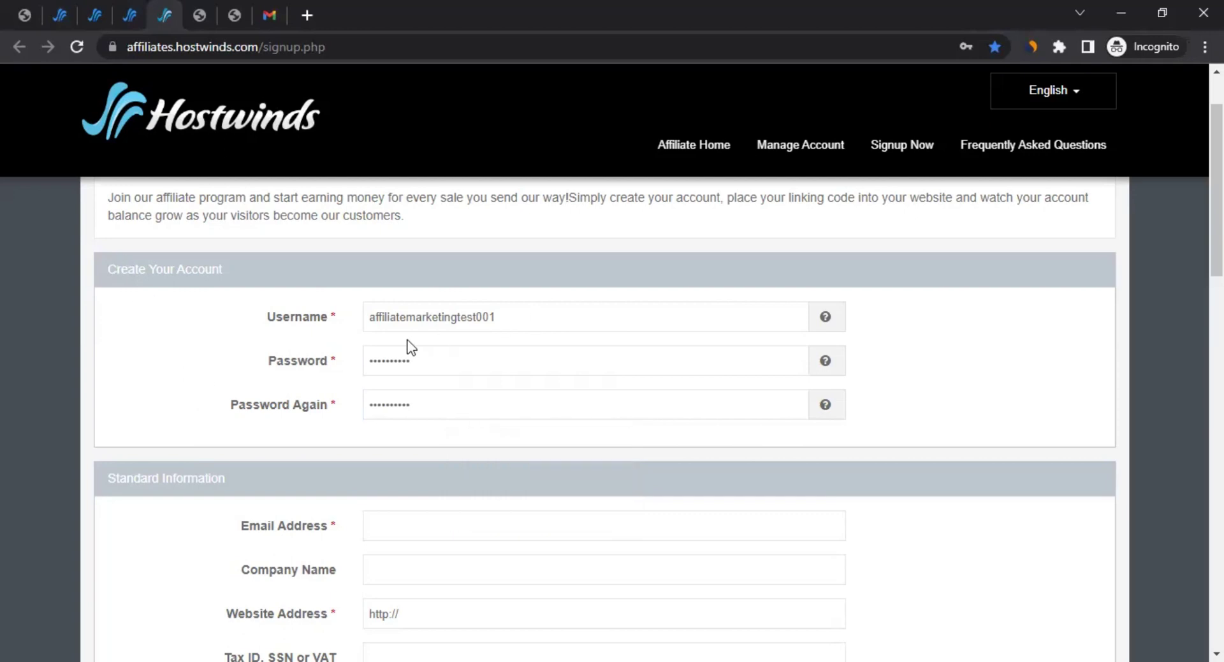
Paste the affiliate e-mail address into the Email Address field.
scroll(176, 382, down, 3)
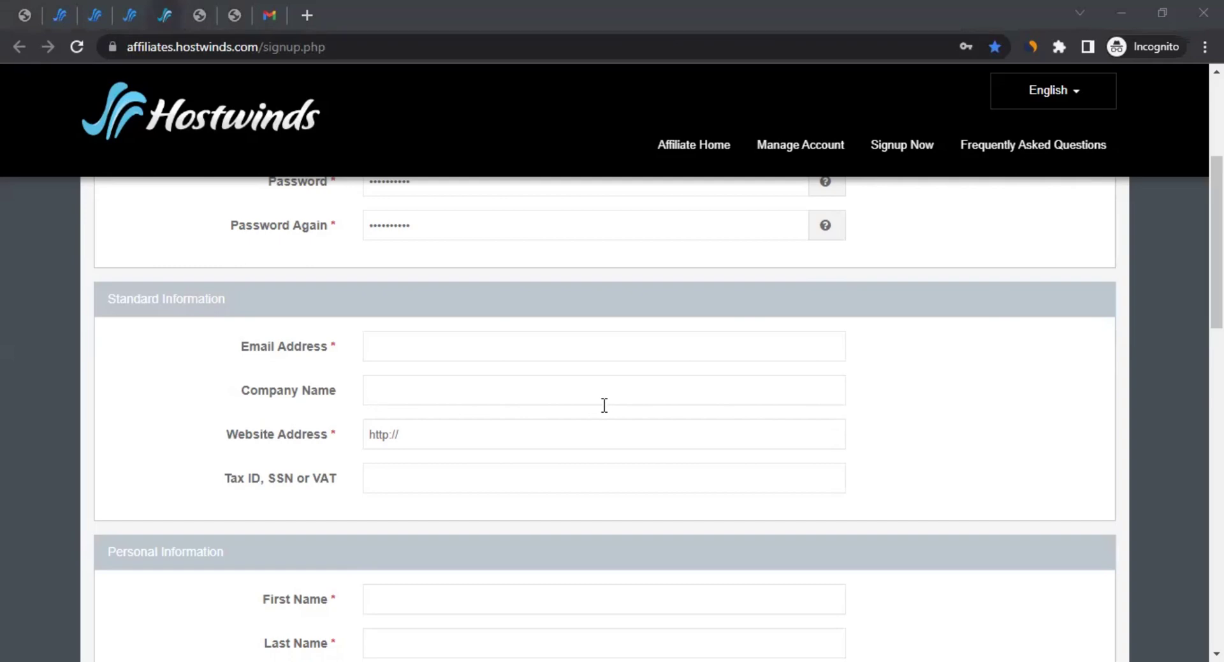
click(452, 341)
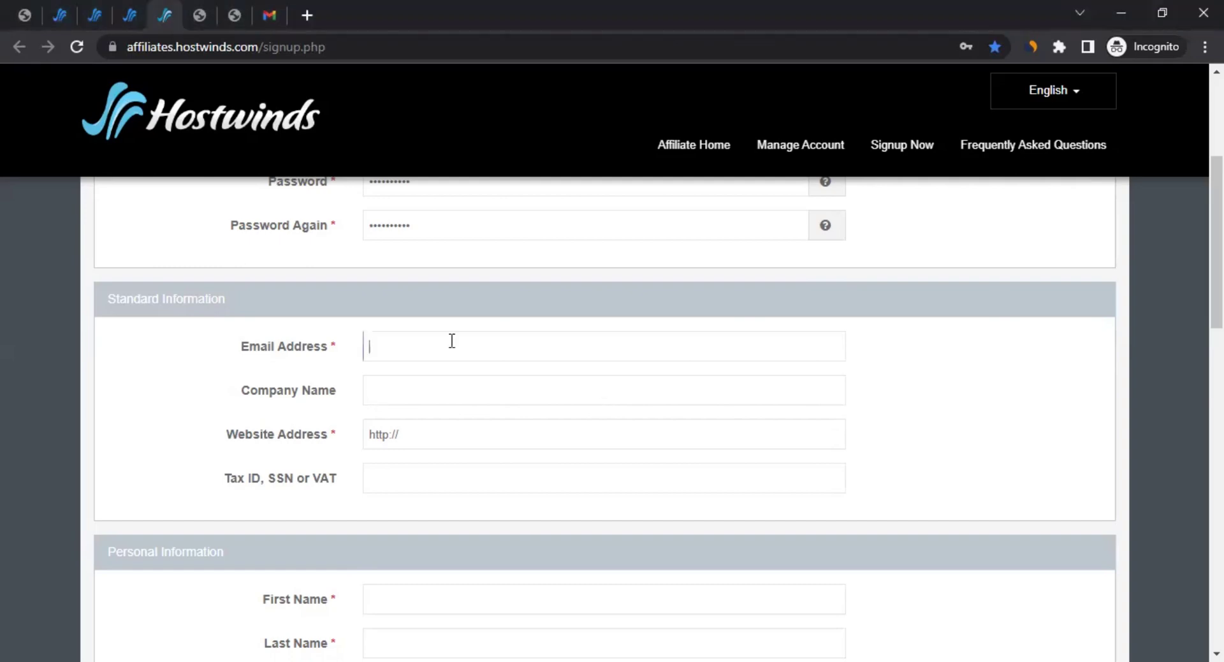
key(ctrl+v)
drag(241, 384, 340, 395)
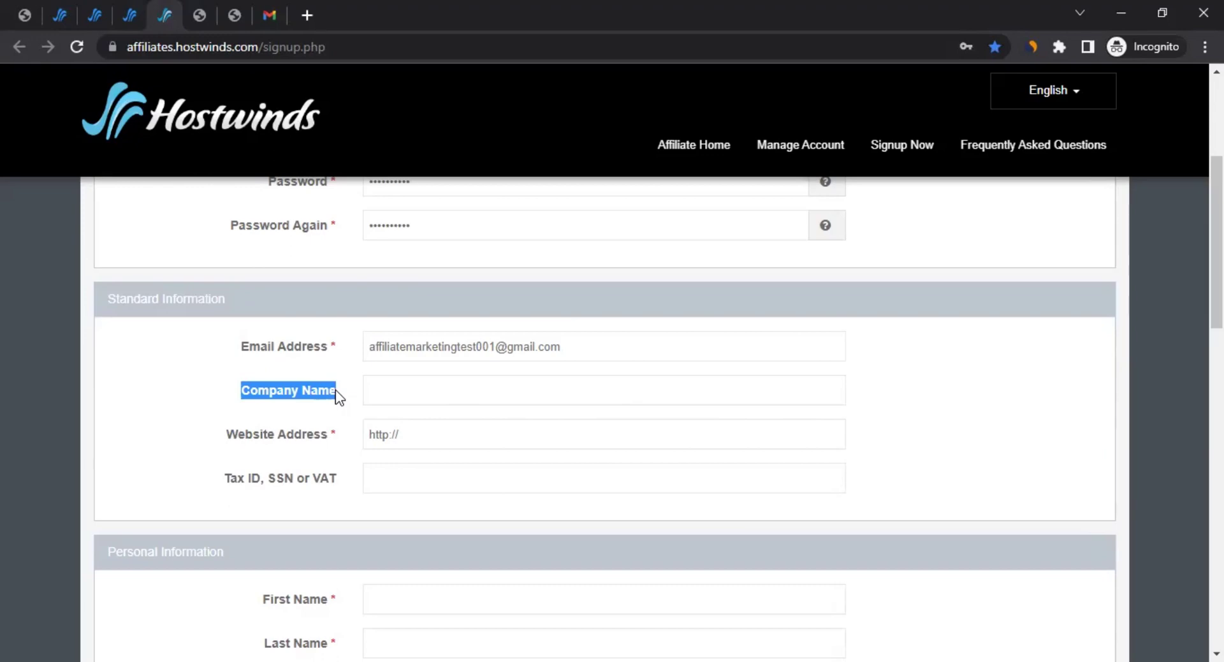
click(410, 391)
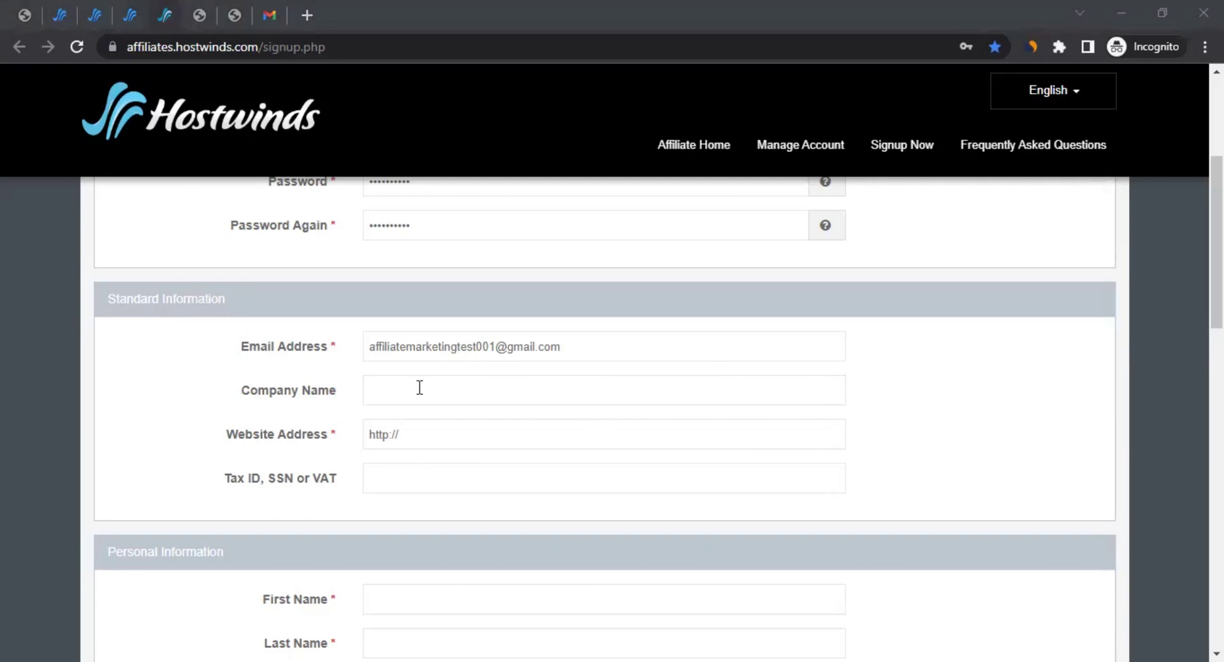
Fill Company Name with 'Affiliate Marketing'.
text(Affiliate Marketing)
scroll(230, 402, down, 3)
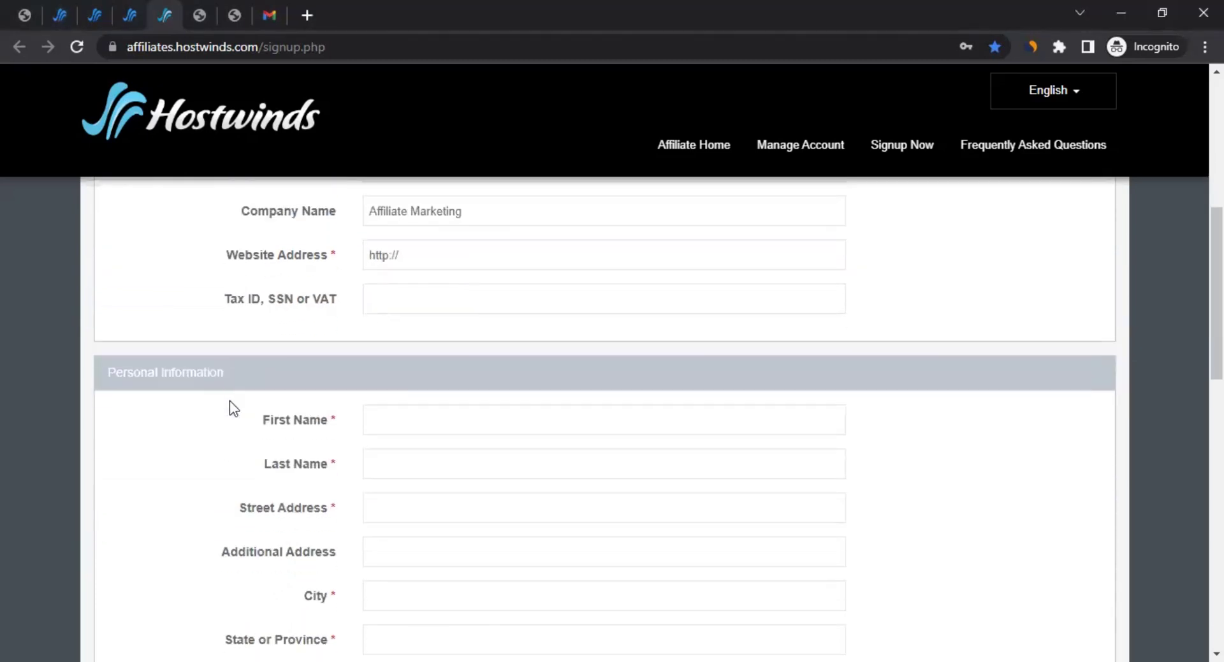
click(430, 253)
scroll(430, 253, up, 2)
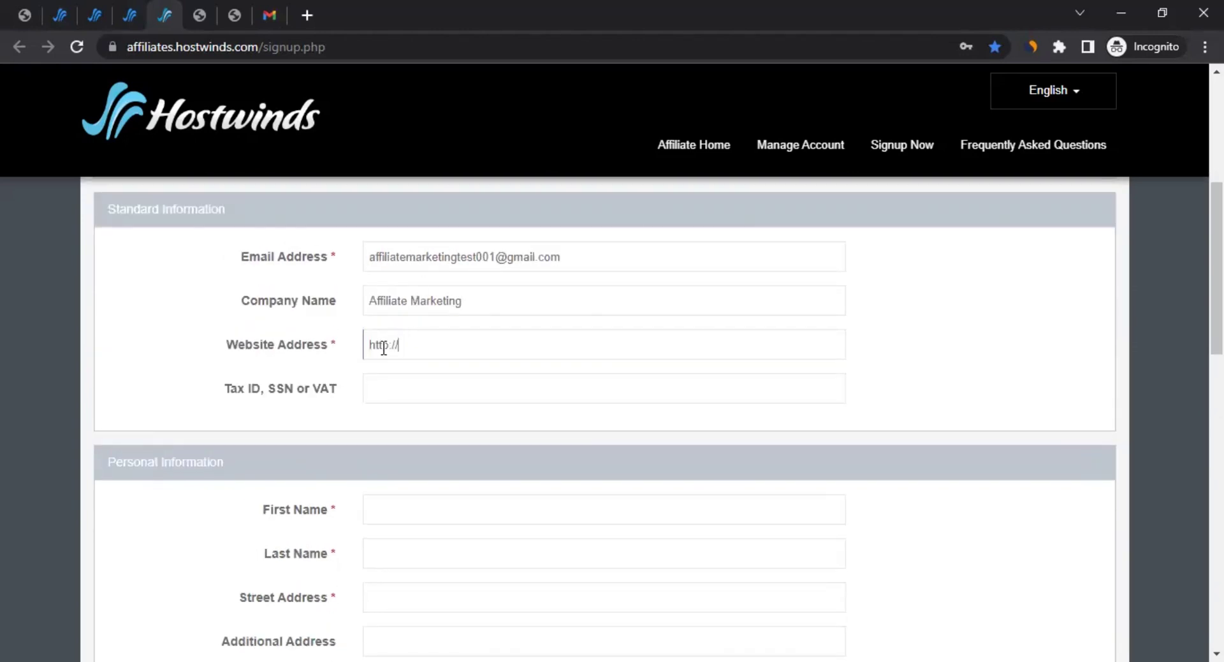
triple_click(383, 345)
click(444, 344)
click(341, 354)
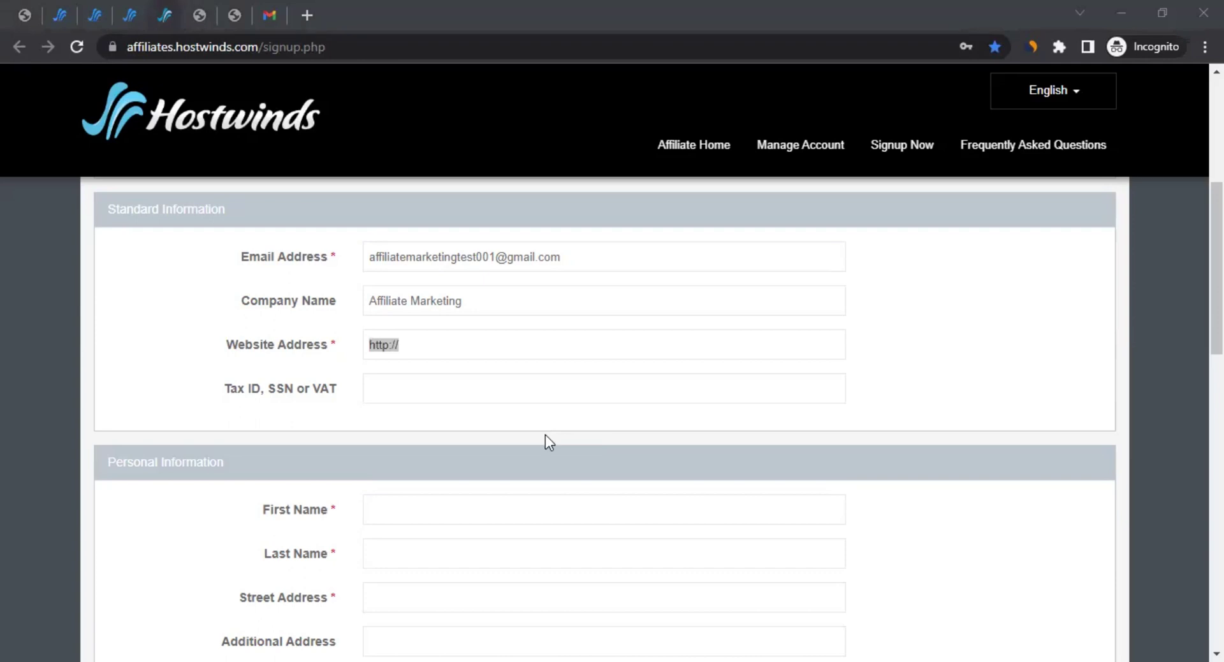
text(https://fmc13.vercel.app/)
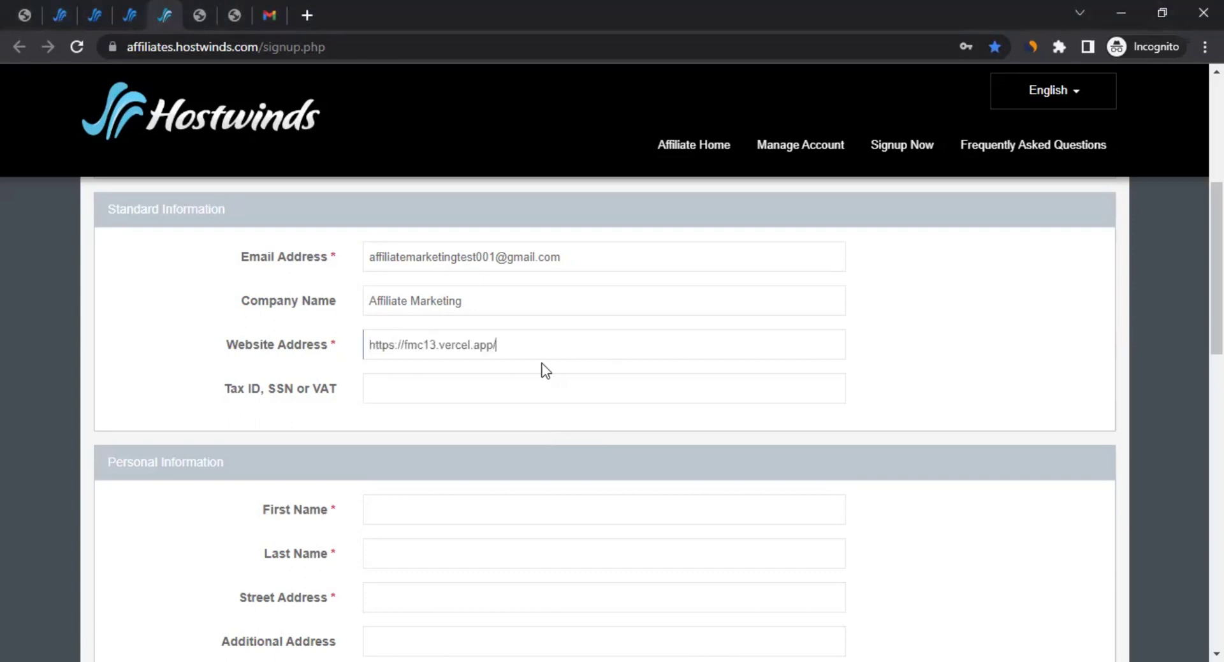
click(113, 332)
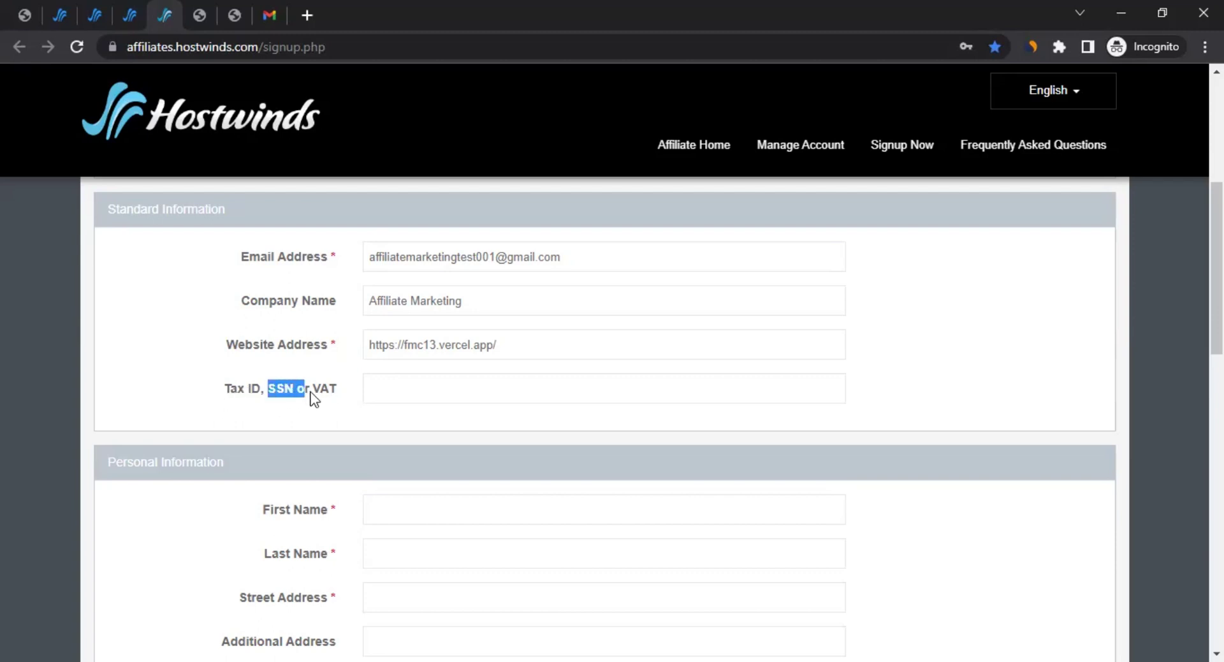
click(391, 390)
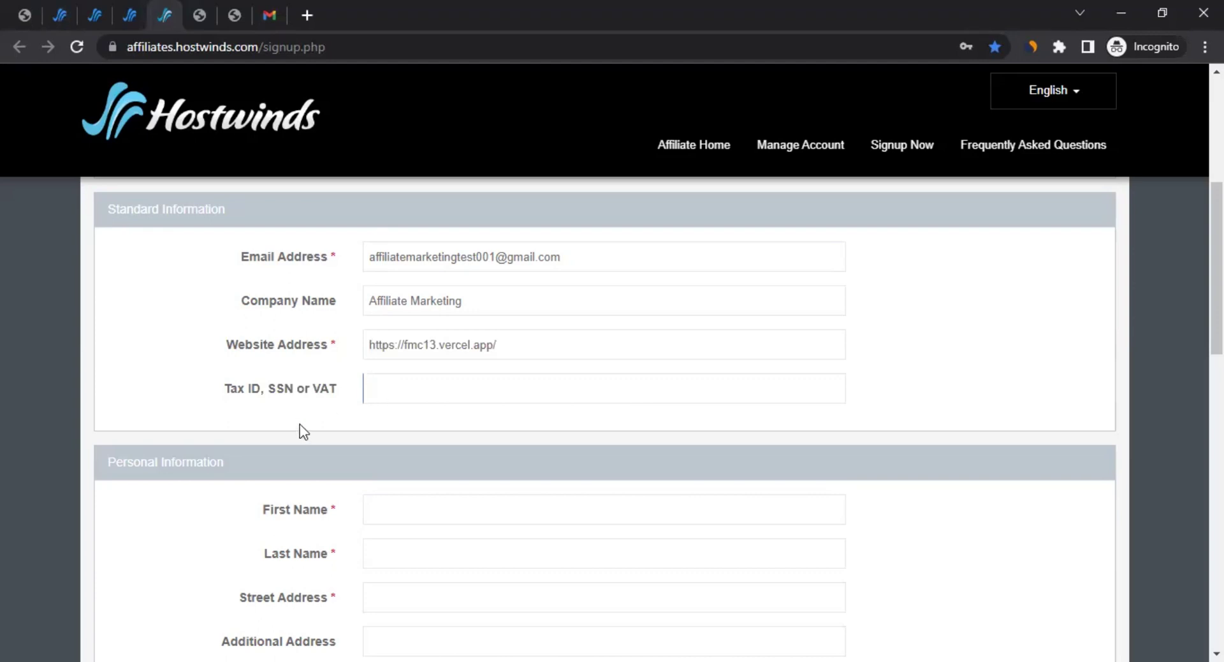
double_click(257, 398)
drag(275, 390, 312, 390)
drag(229, 390, 239, 391)
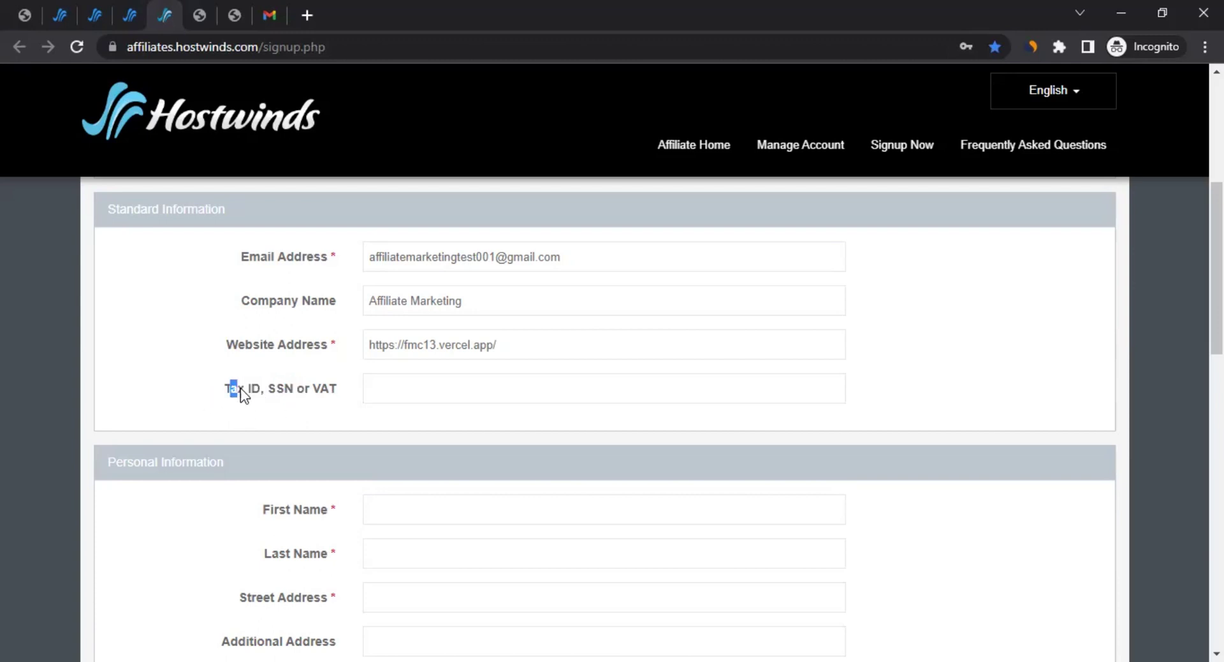
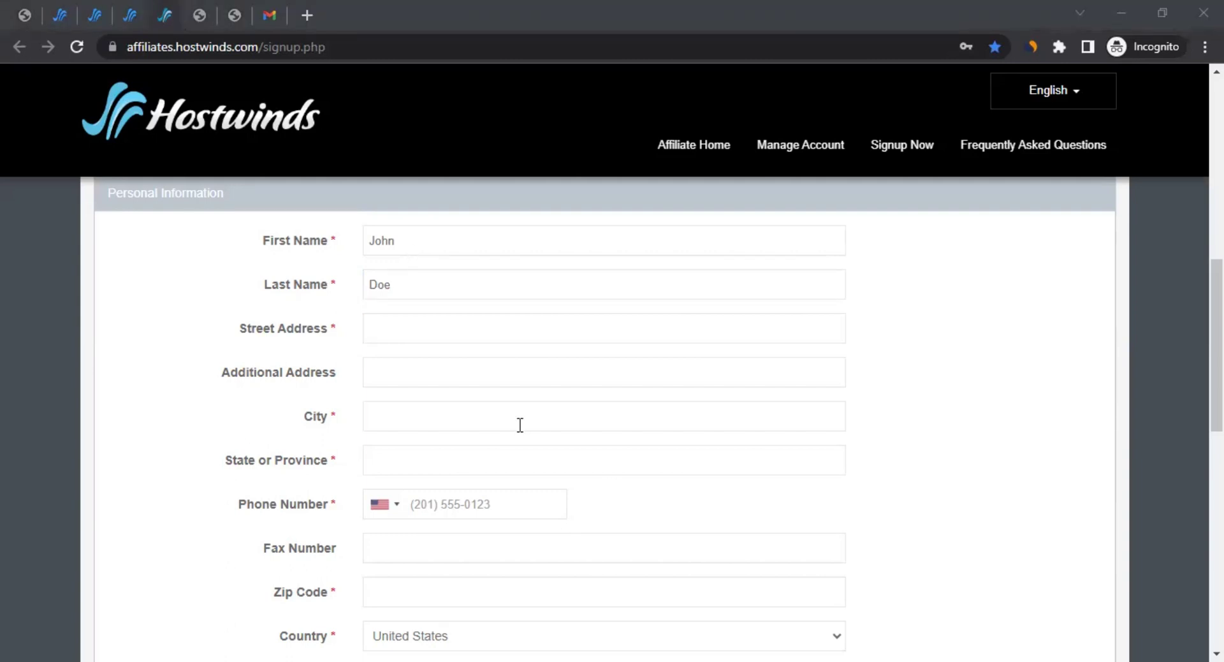
Enter the street address, then Mumbai as the city and Maharashtra as the state.
click(391, 340)
click(392, 418)
scroll(296, 387, down, 2)
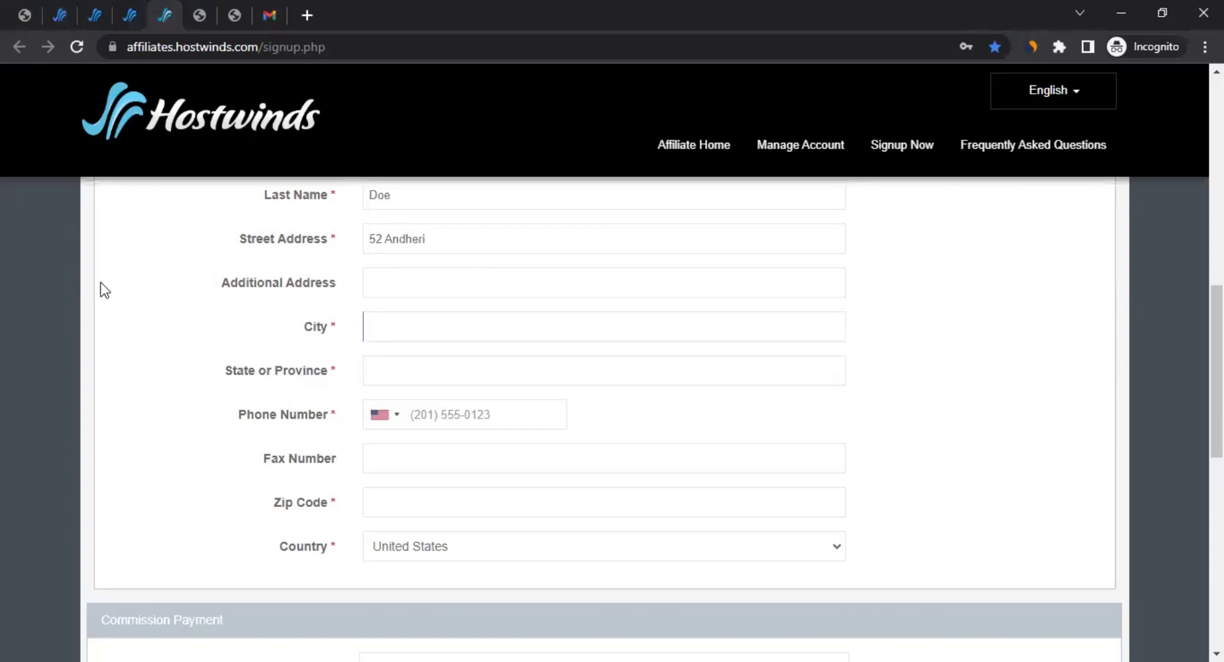
text(Mumbai)
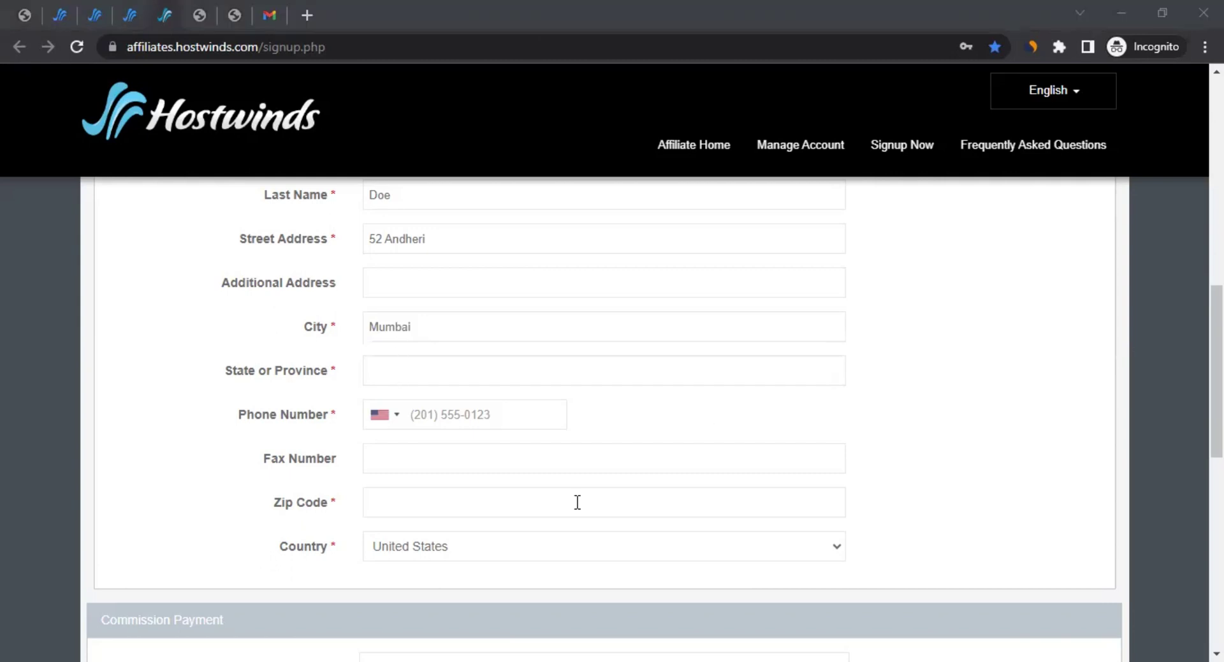
click(577, 502)
click(415, 378)
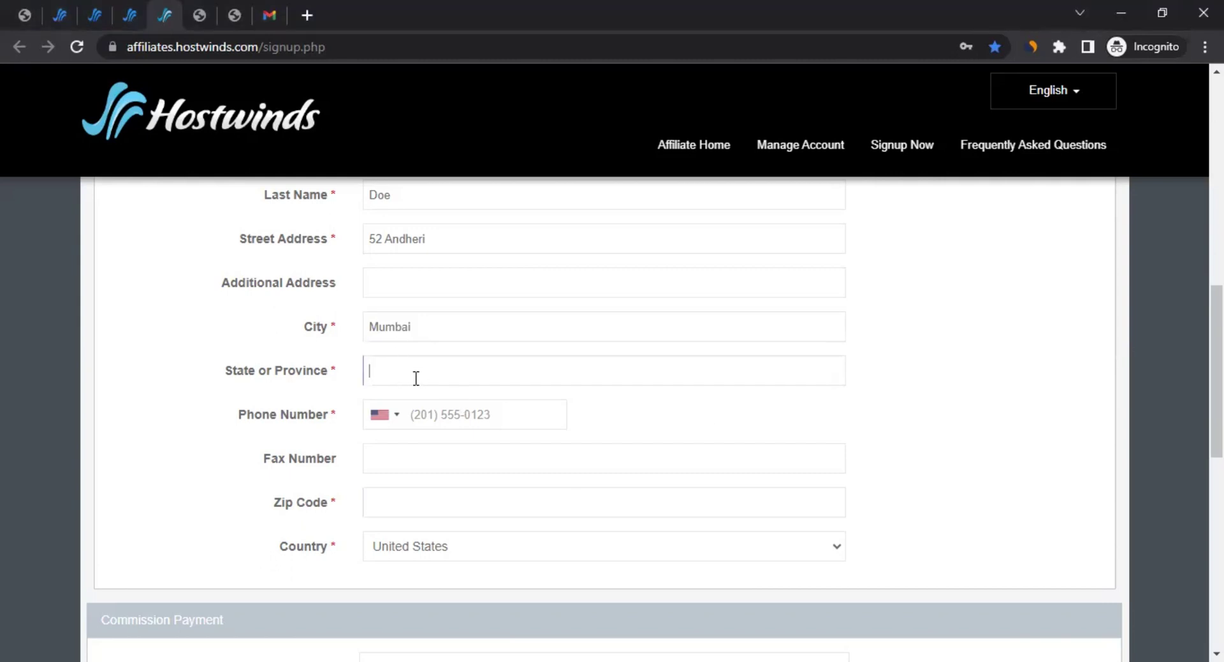
text(Maharashtra)
scroll(438, 415, down, 3)
click(466, 235)
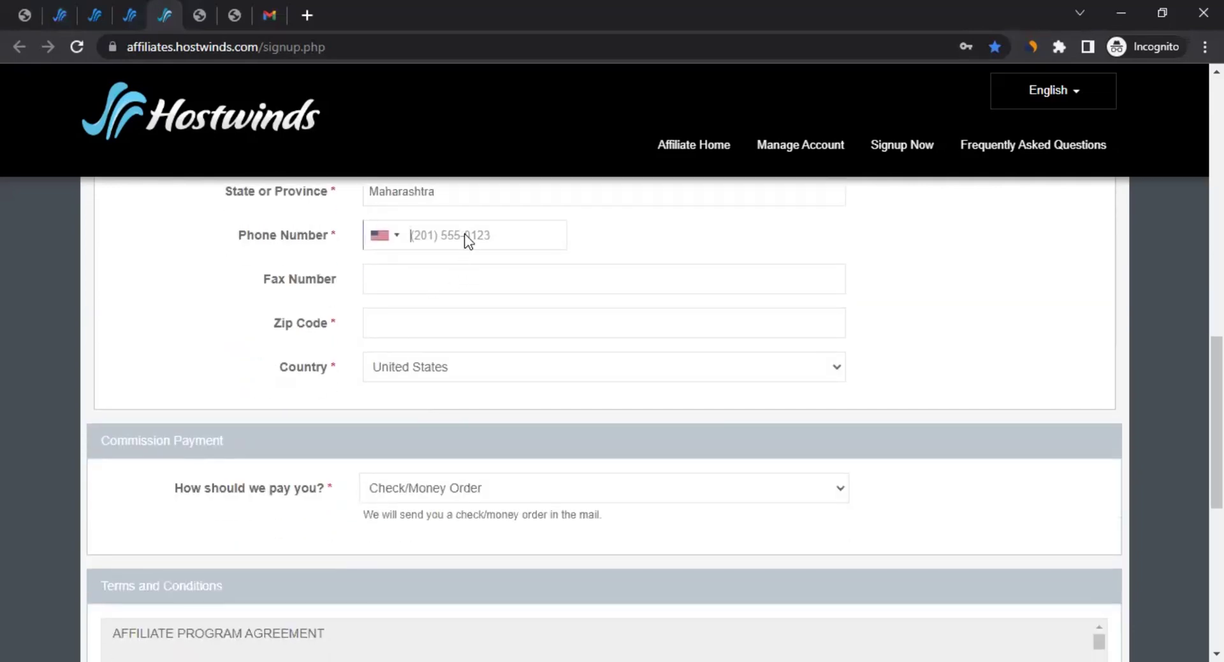
Set the phone number's country code to India from the flag list.
click(395, 242)
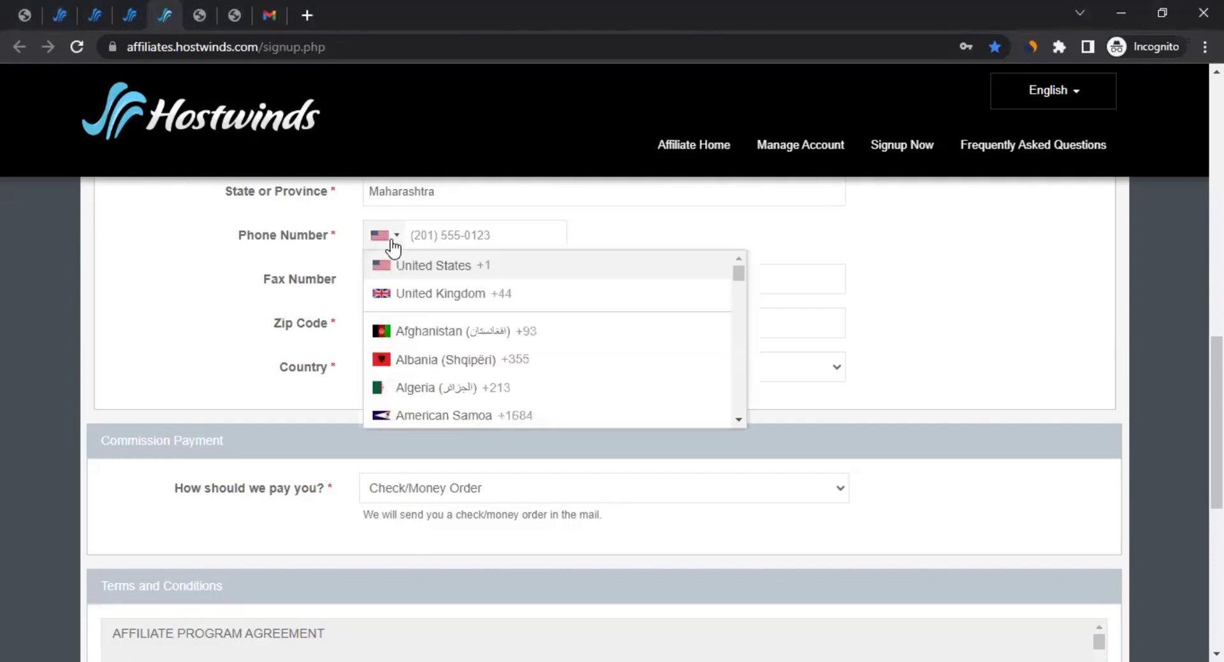
scroll(495, 347, down, 14)
scroll(497, 350, down, 10)
scroll(497, 350, up, 2)
scroll(497, 351, down, 8)
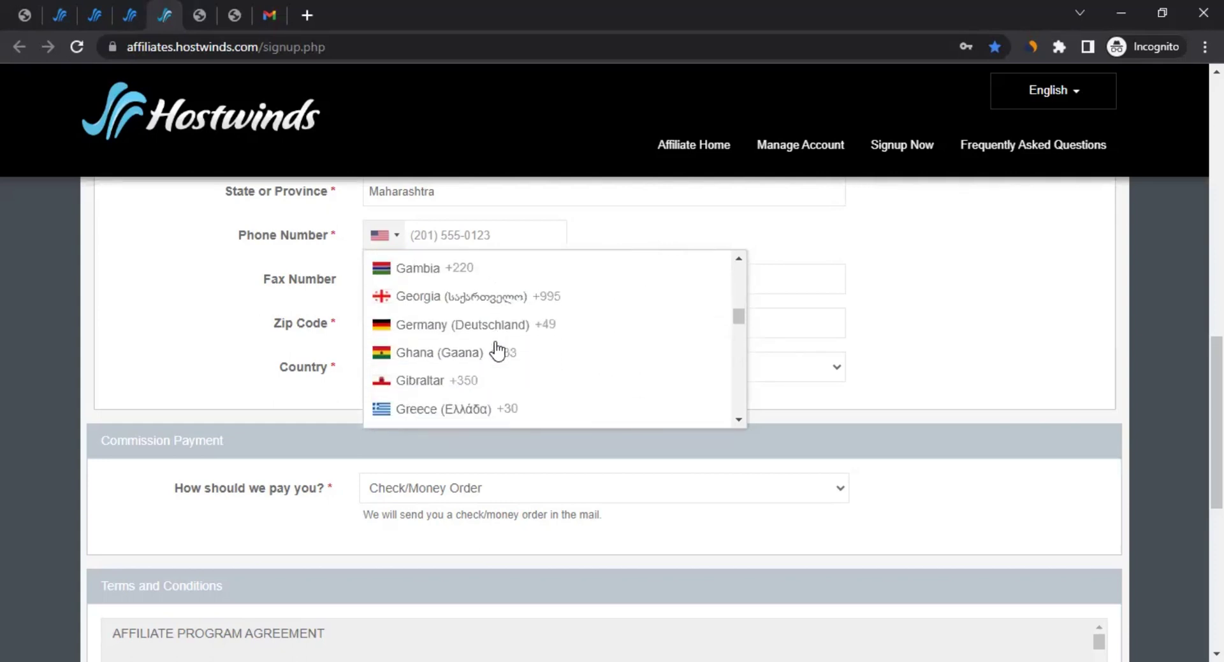
scroll(498, 351, down, 6)
click(495, 360)
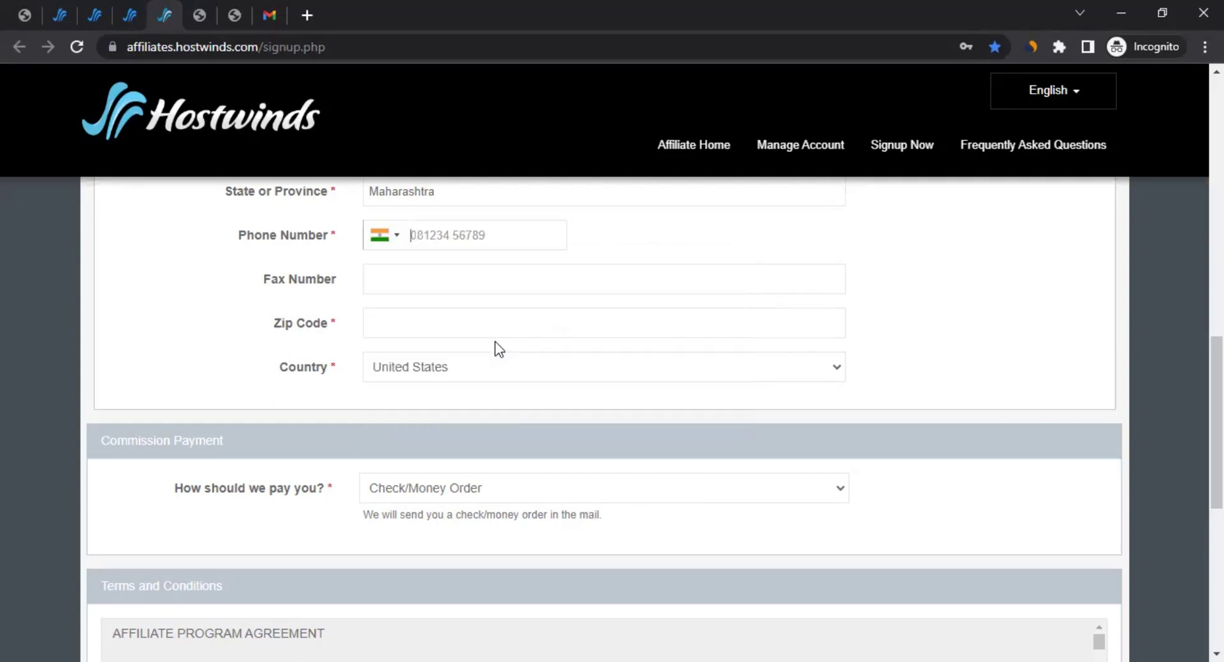
Paste the phone number into the Phone Number field.
key(ctrl+v)
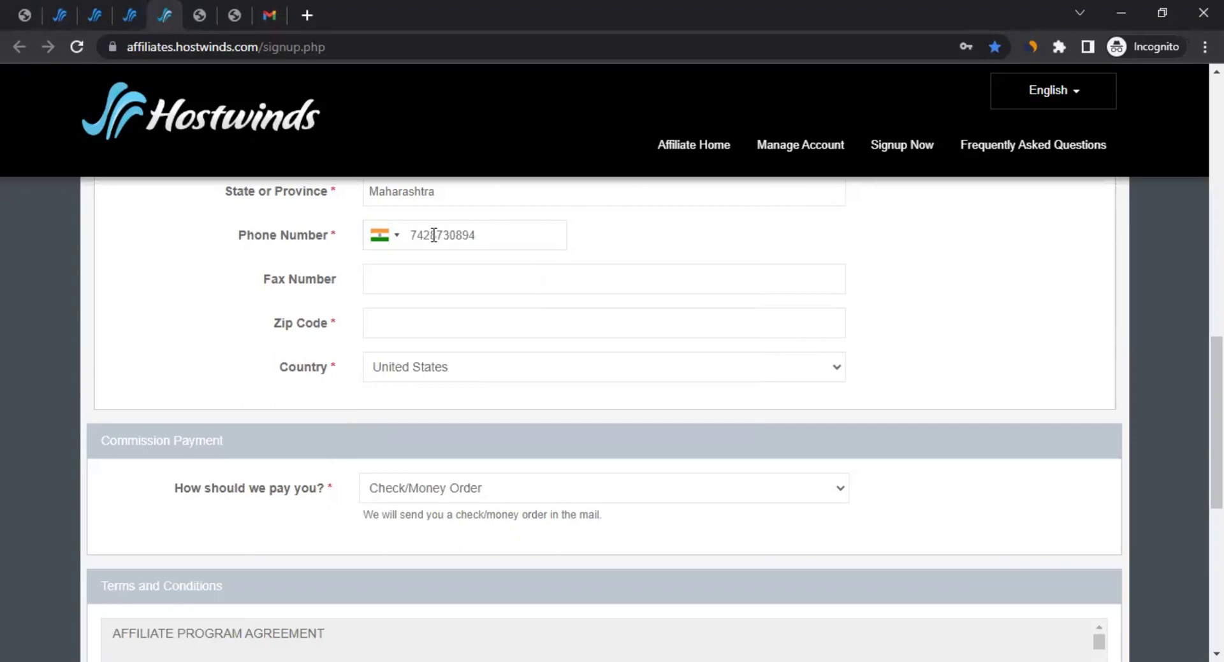
click(400, 279)
click(380, 323)
drag(312, 280, 297, 281)
click(397, 326)
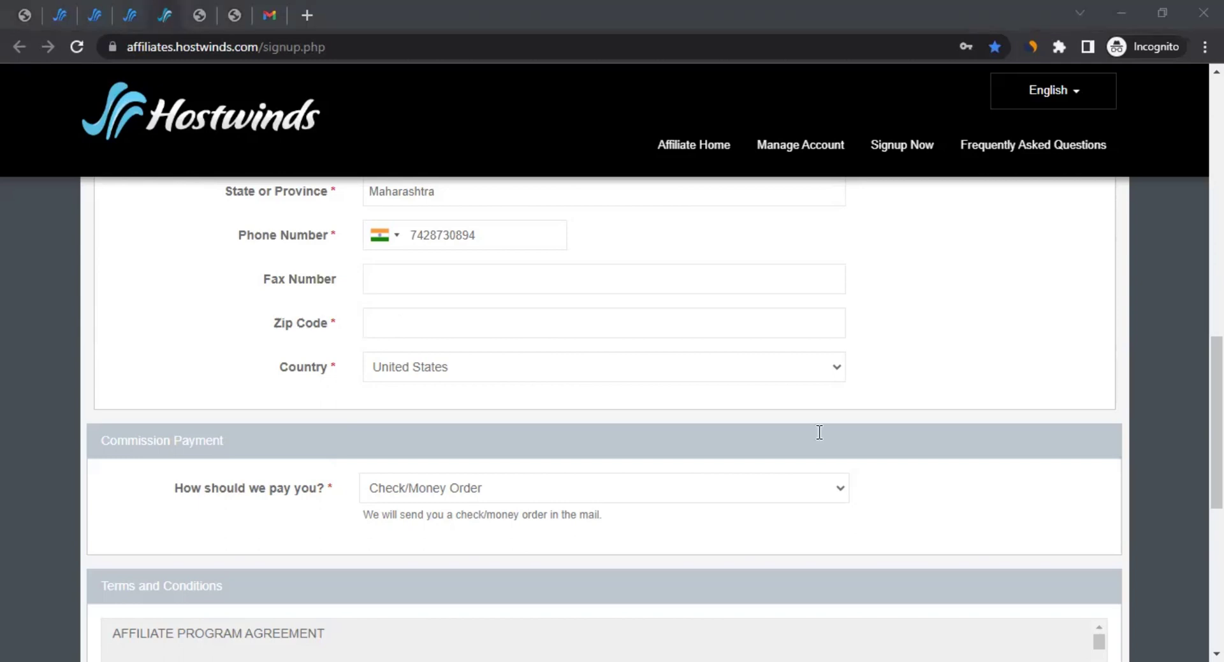
Move zip code 400059 out of Fax Number into the Zip Code field.
click(402, 276)
text(400059)
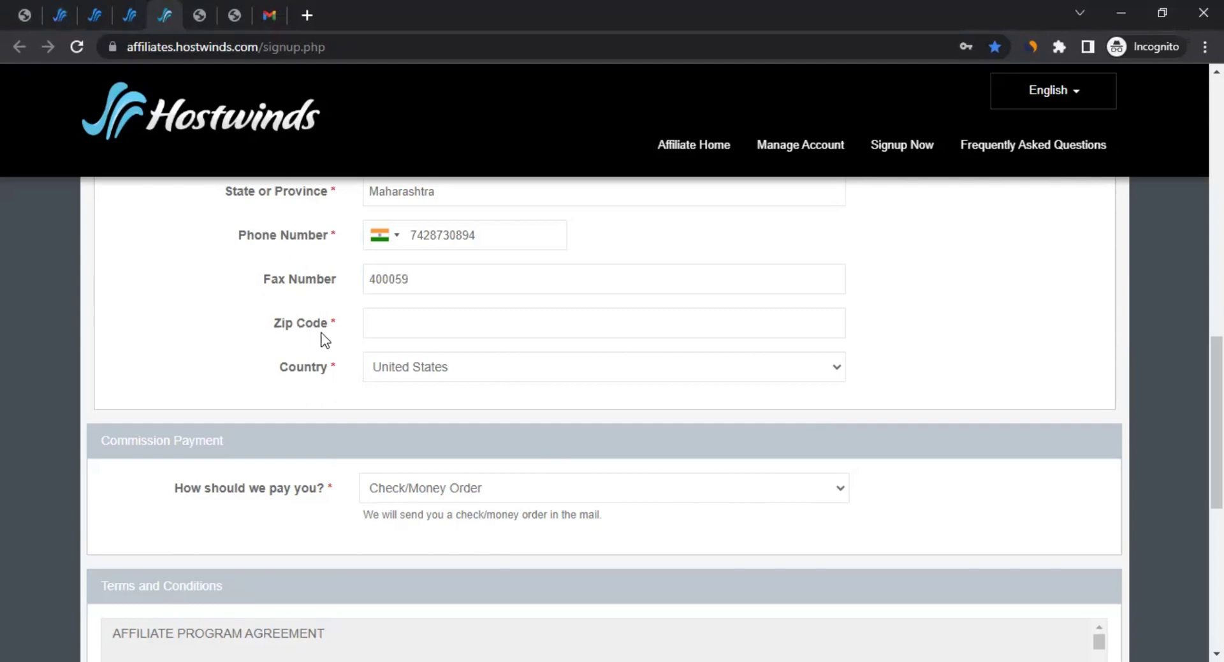
drag(438, 289, 250, 281)
key(ctrl+x)
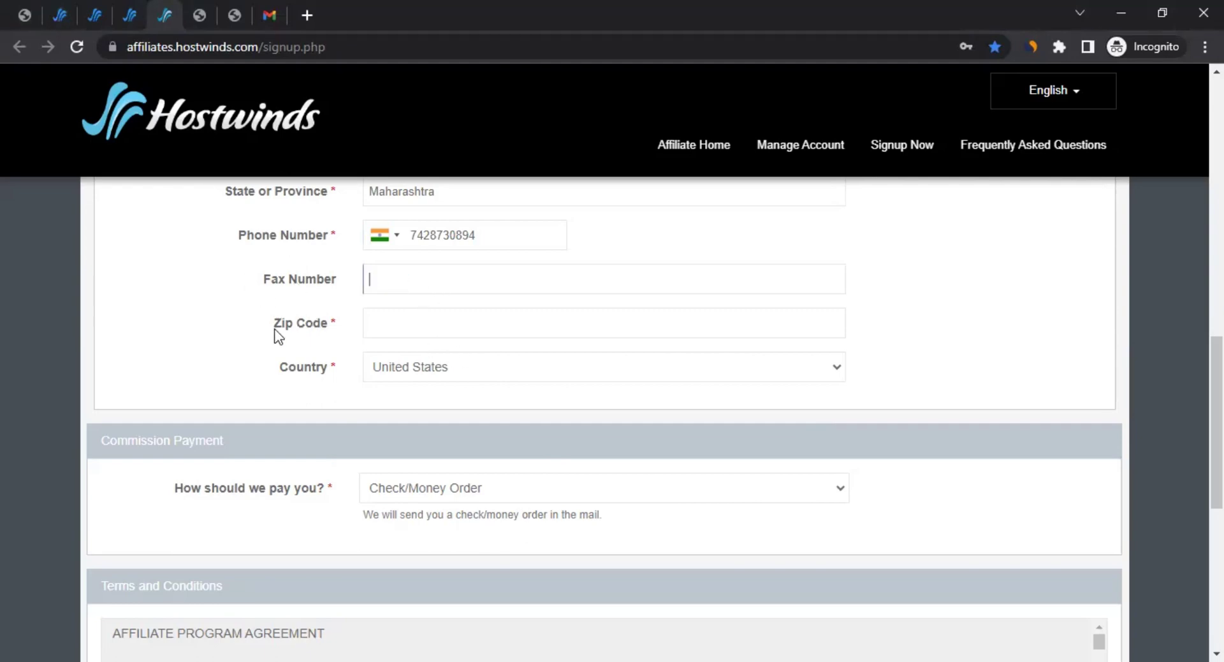
click(396, 330)
key(ctrl+v)
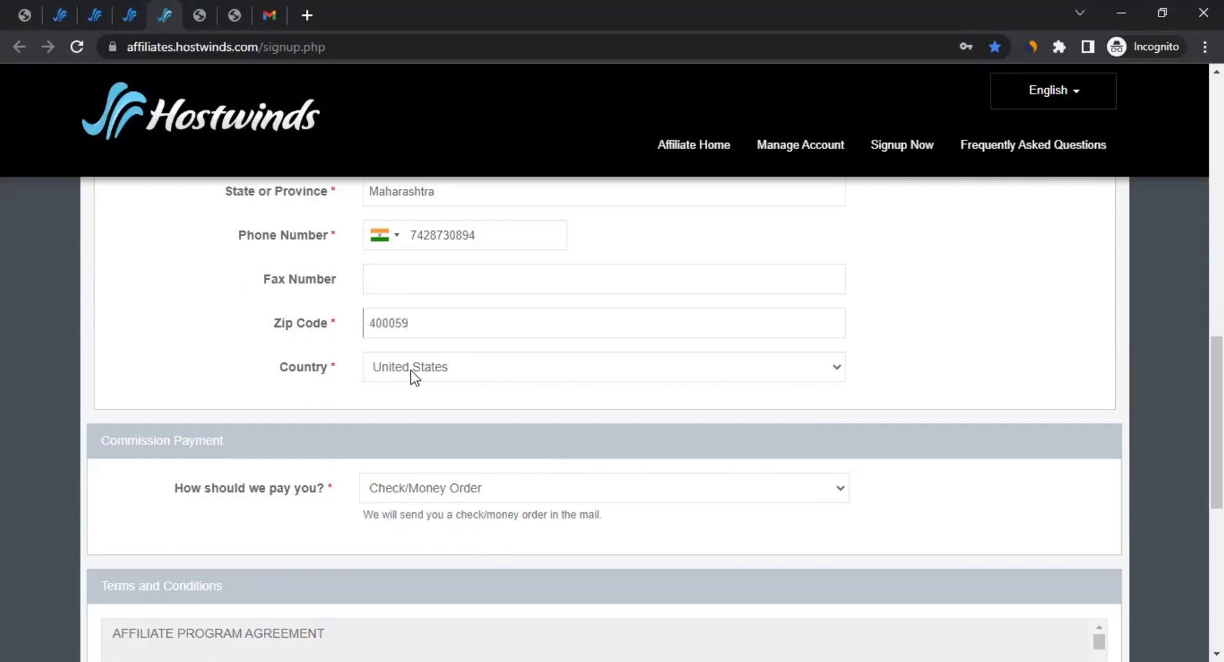
Set the country to India.
click(429, 370)
text(india)
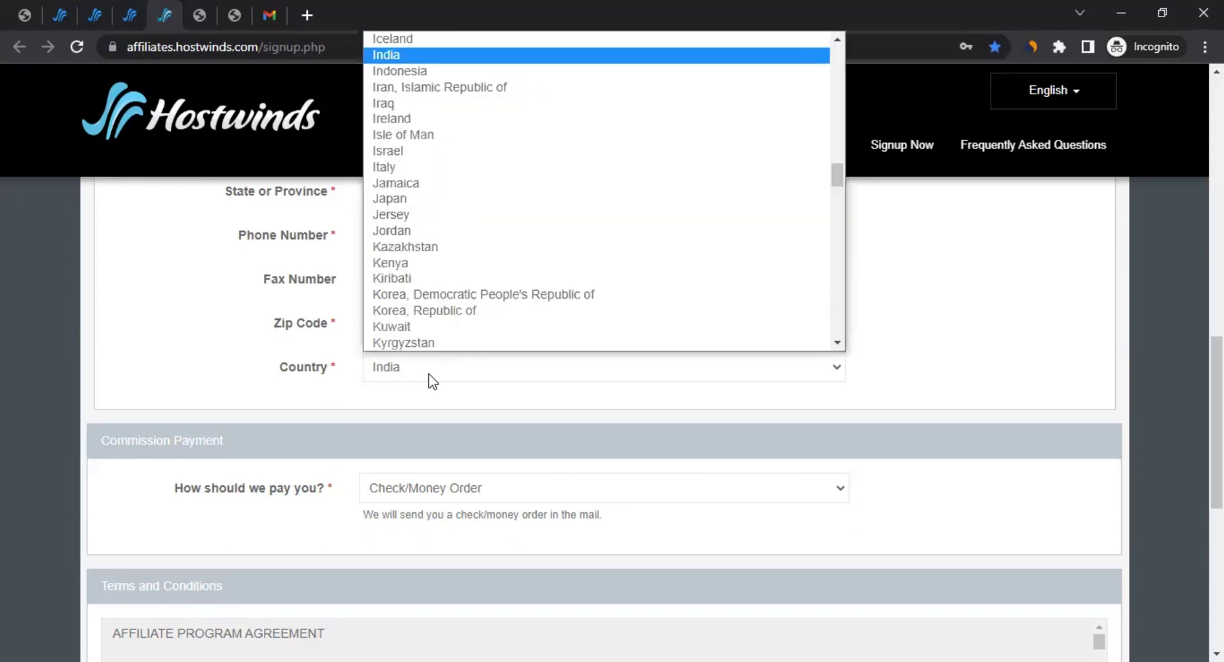
key(Return)
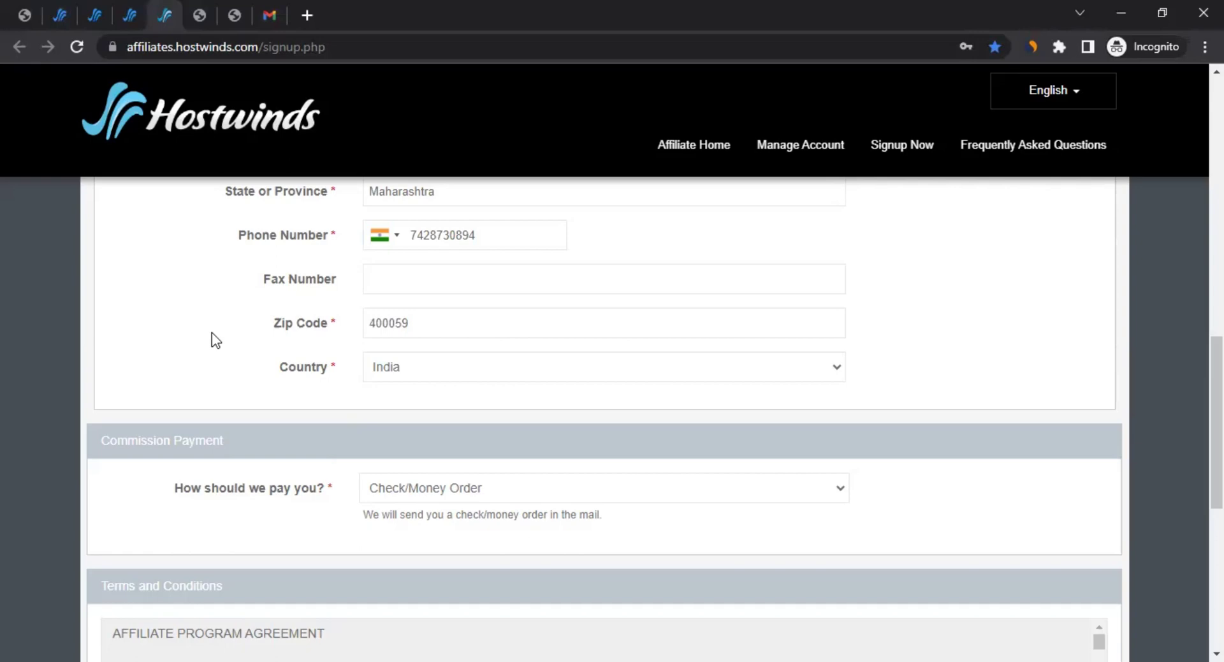
scroll(211, 334, up, 5)
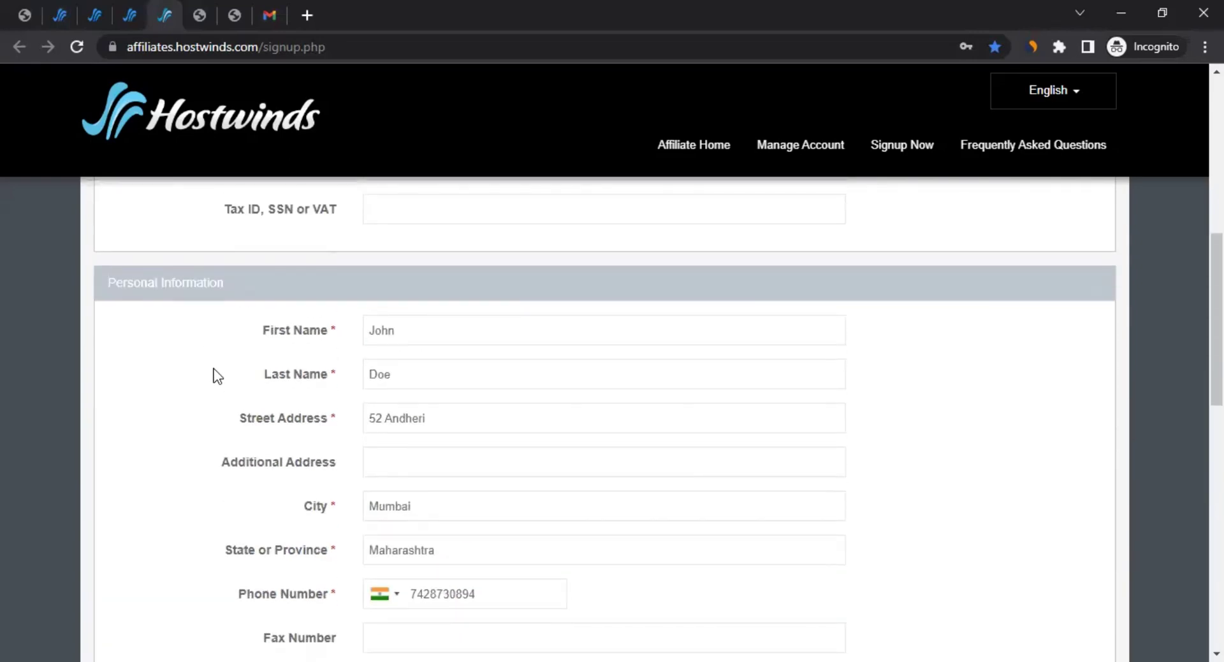
scroll(214, 373, down, 8)
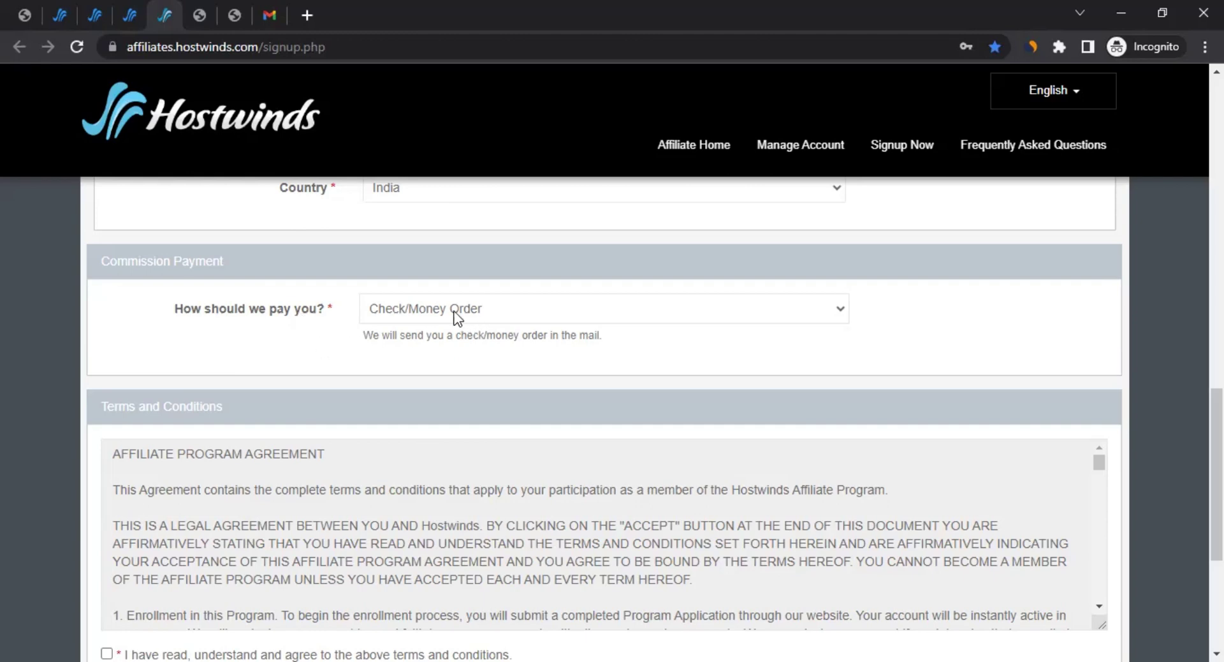
click(456, 312)
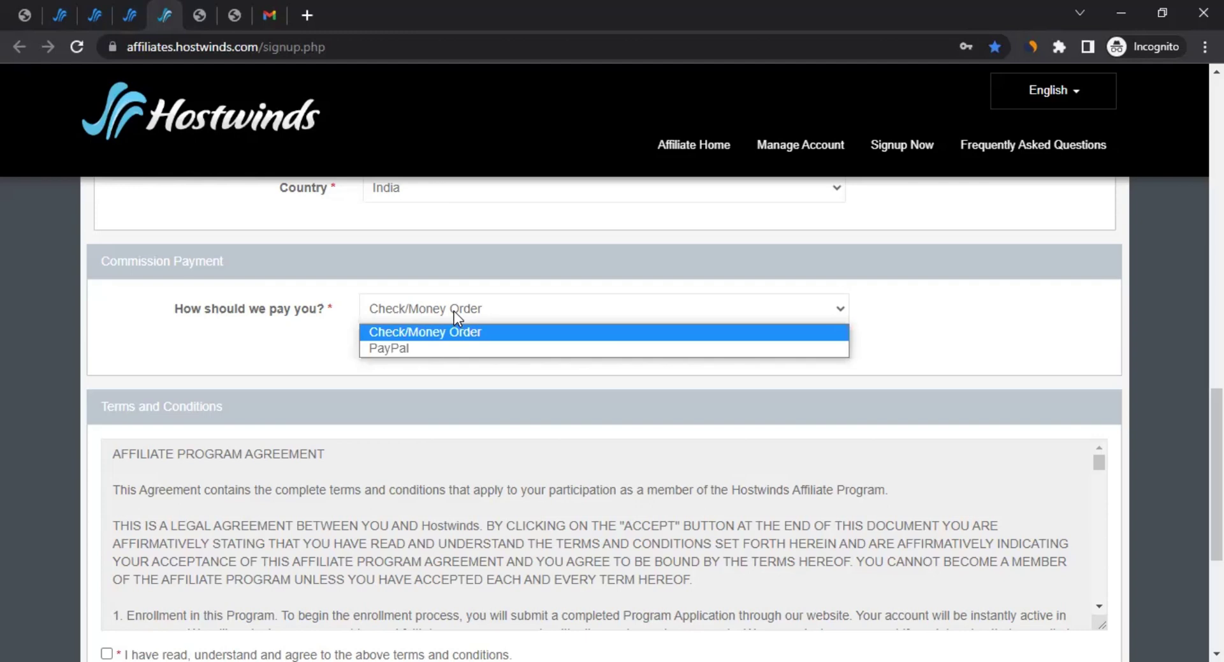
click(456, 332)
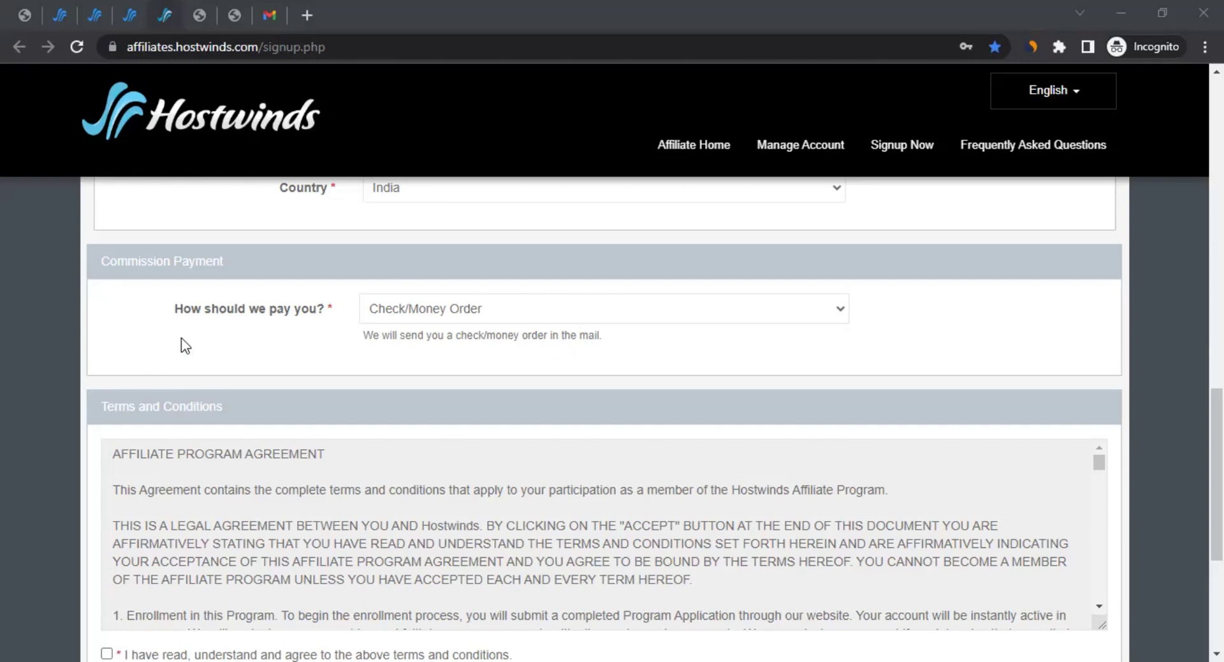
click(473, 317)
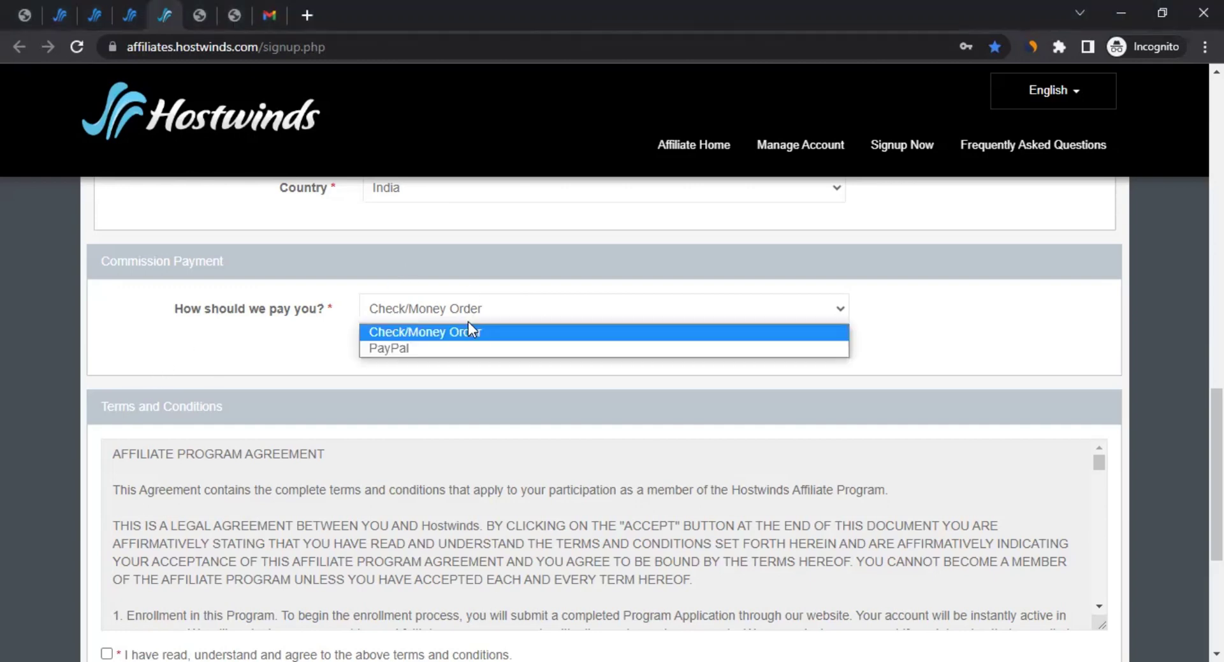
click(438, 344)
click(428, 373)
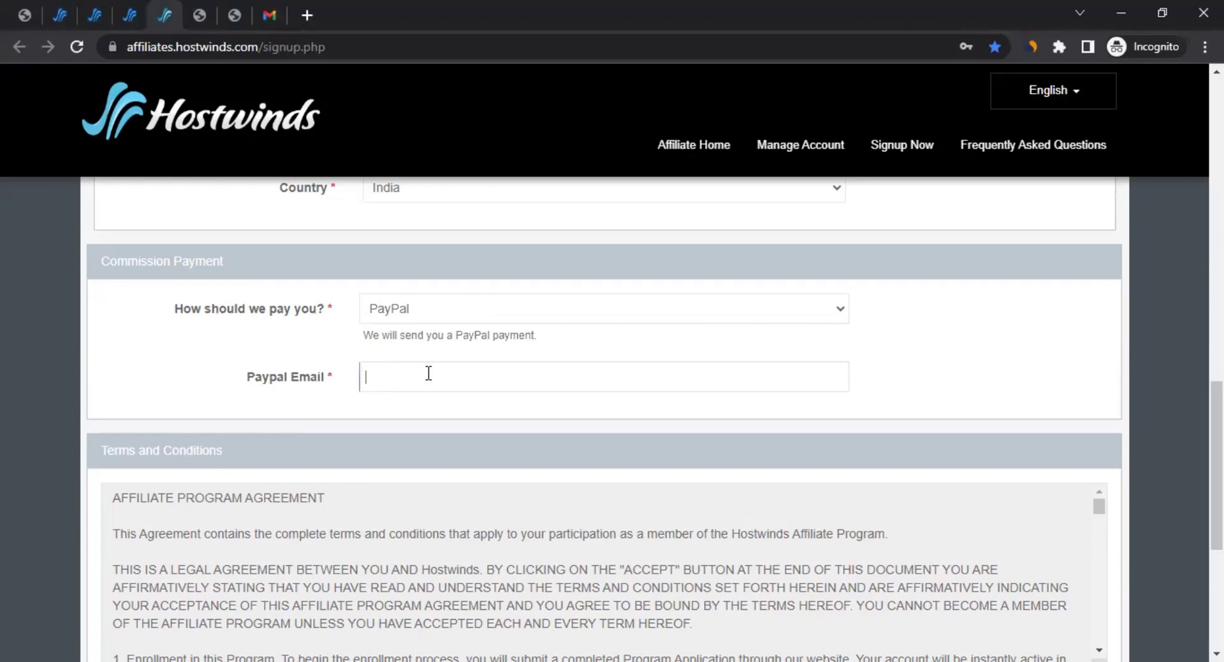
click(415, 298)
click(433, 333)
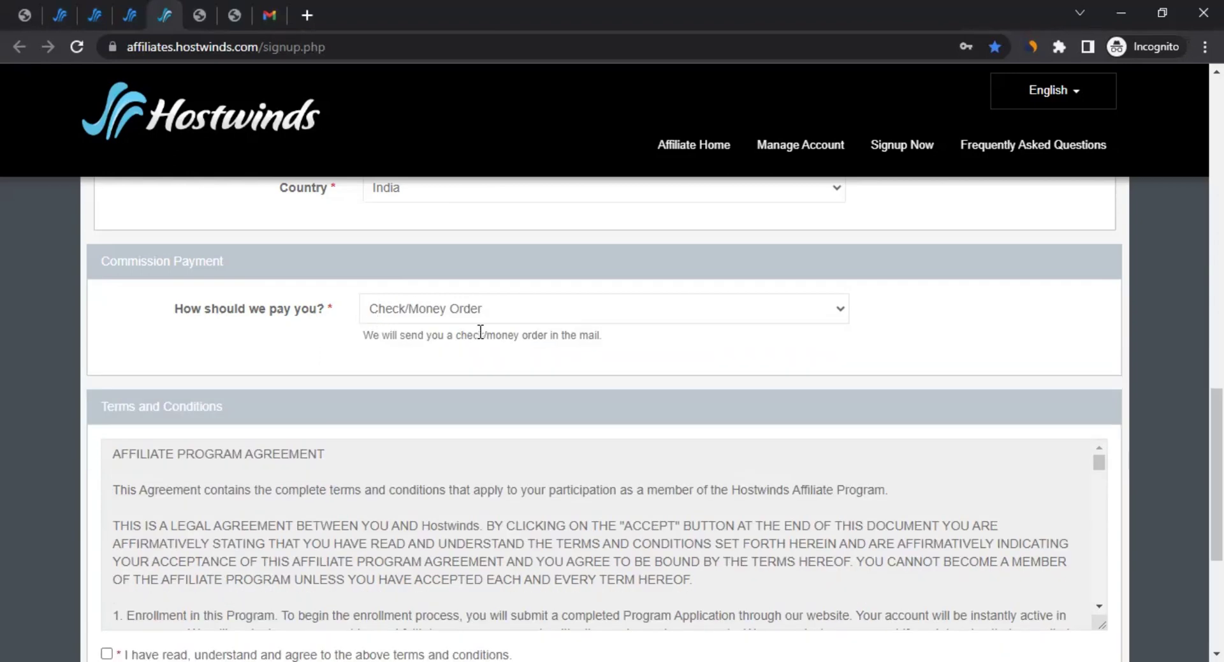
scroll(56, 362, down, 2)
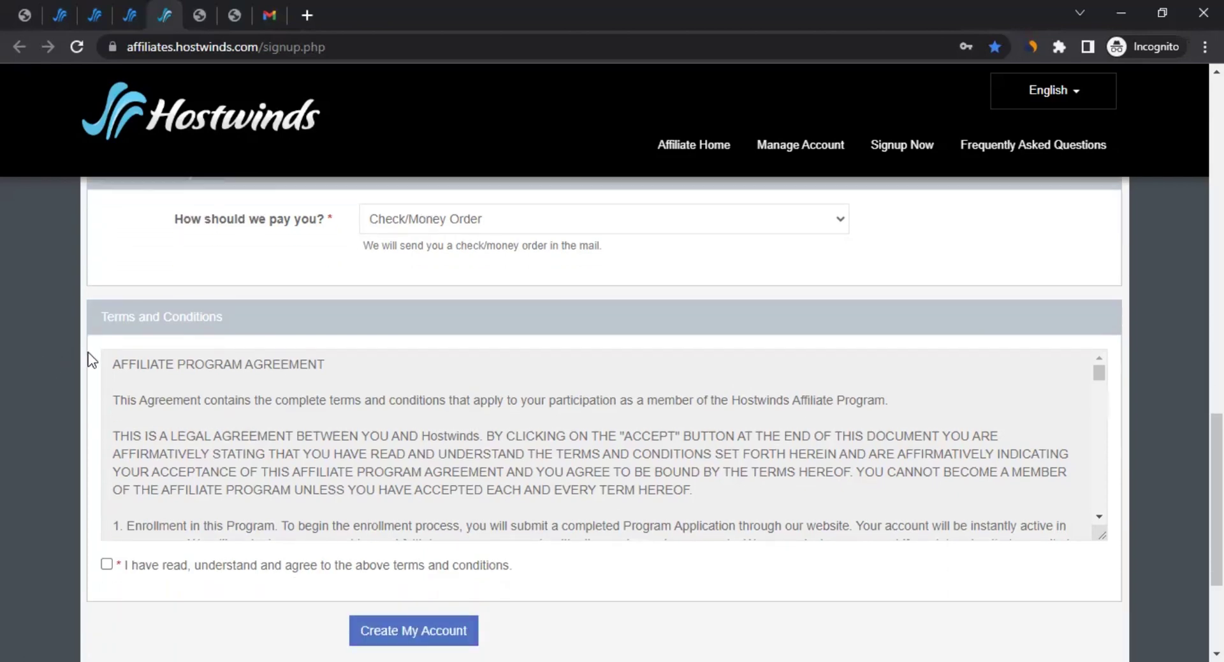
scroll(88, 354, down, 2)
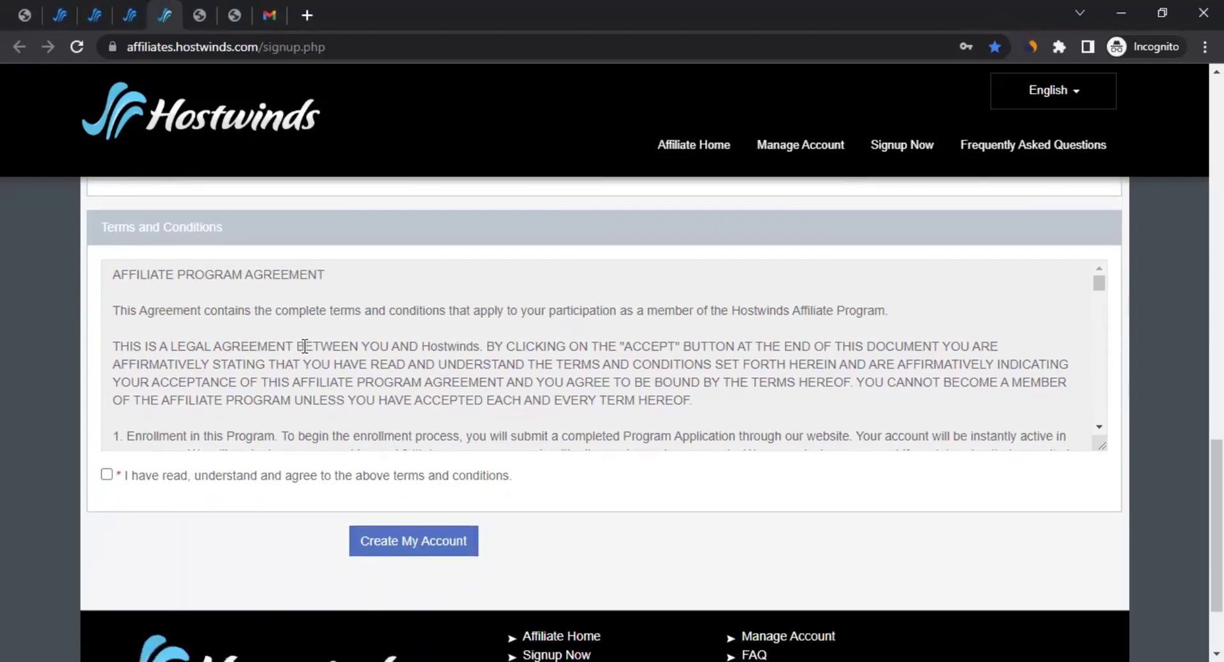
scroll(305, 345, down, 2)
scroll(249, 327, down, 10)
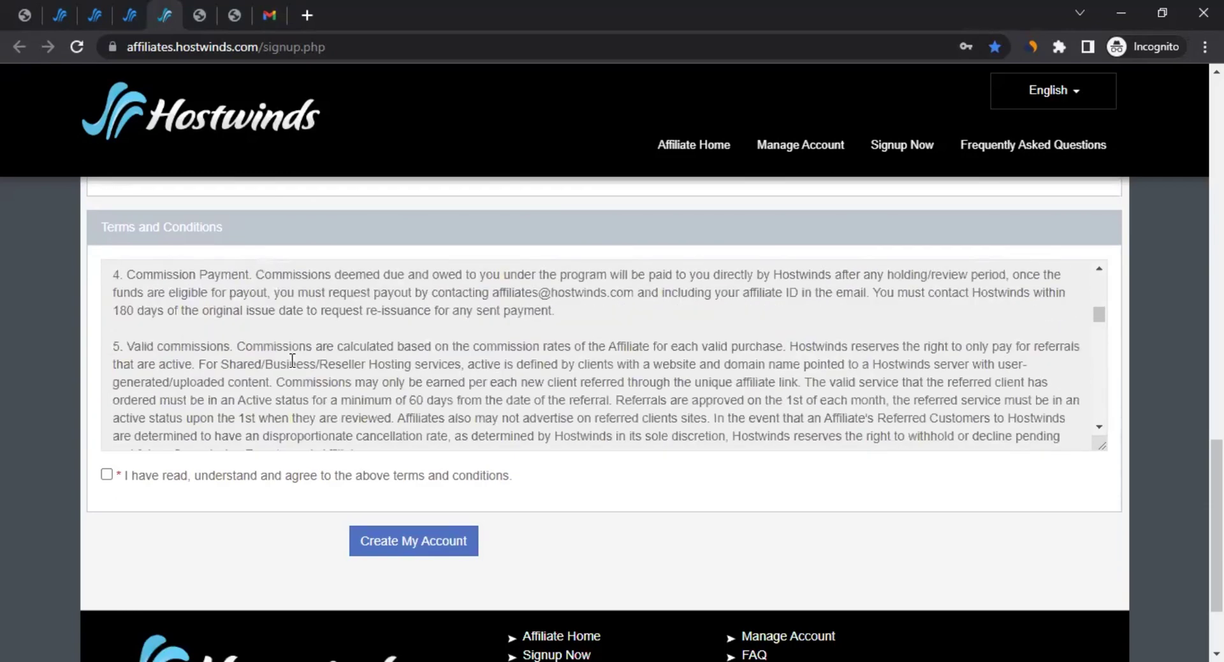
scroll(292, 361, down, 6)
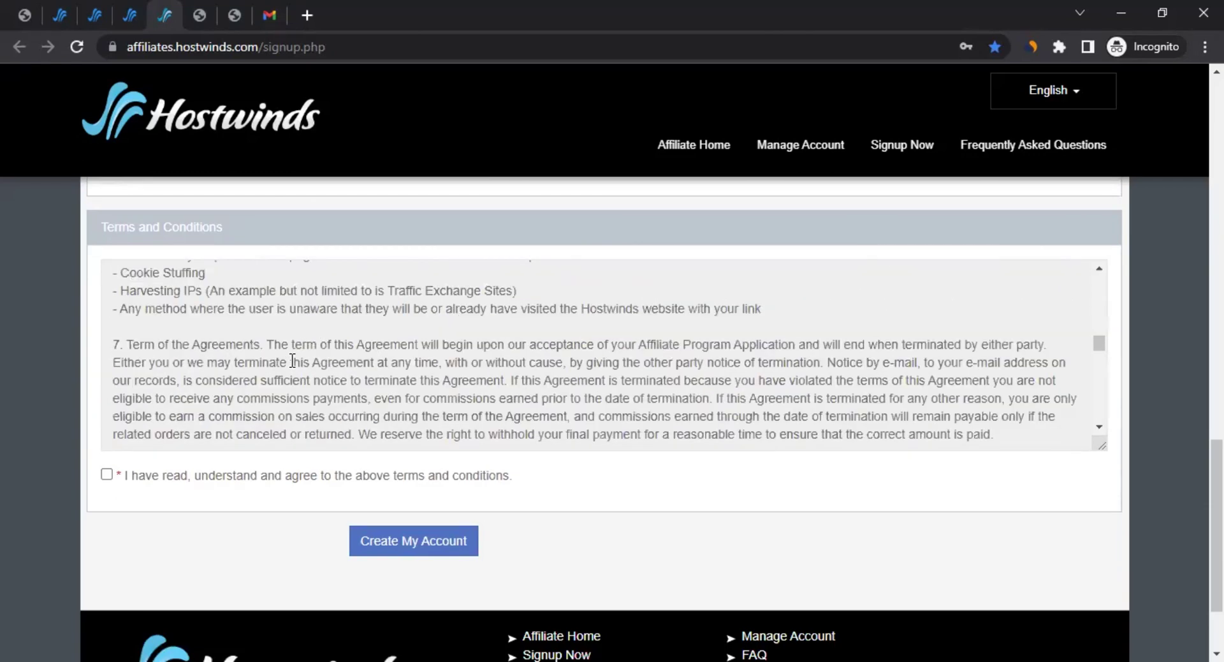
scroll(292, 361, down, 5)
scroll(102, 484, down, 2)
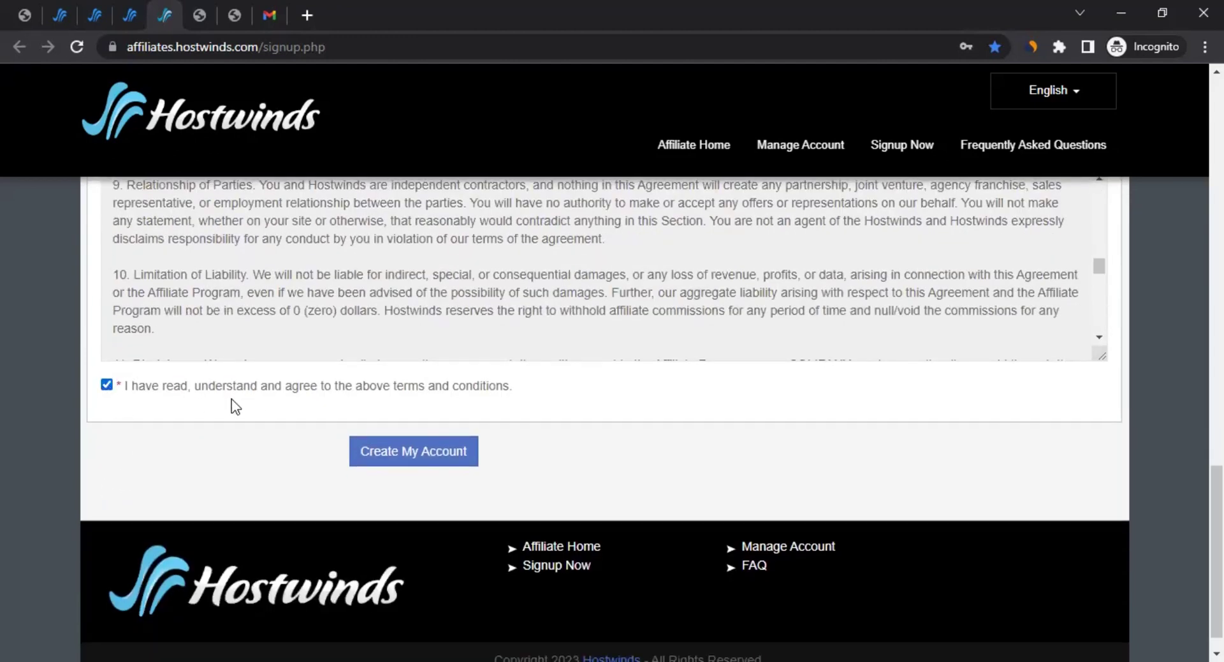
Create the affiliate account with terms accepted and highlight the emailed-login-details note.
click(404, 466)
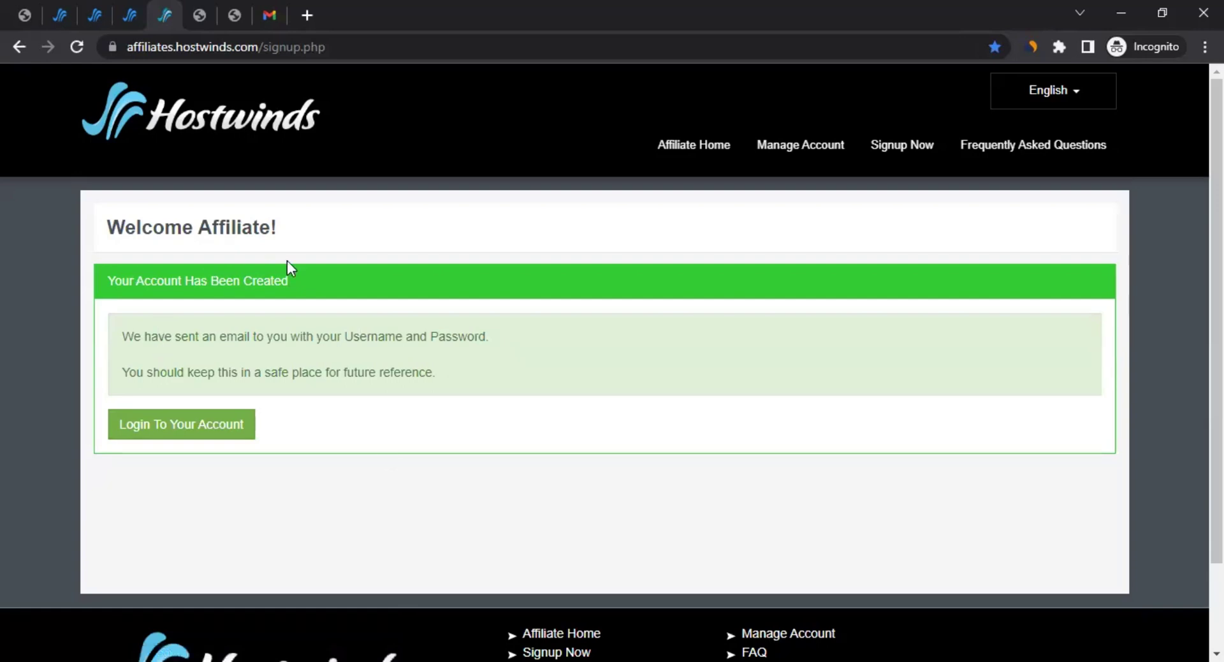
drag(145, 336, 473, 339)
click(181, 375)
Log in to the new affiliate account by pasting the username and password.
click(187, 431)
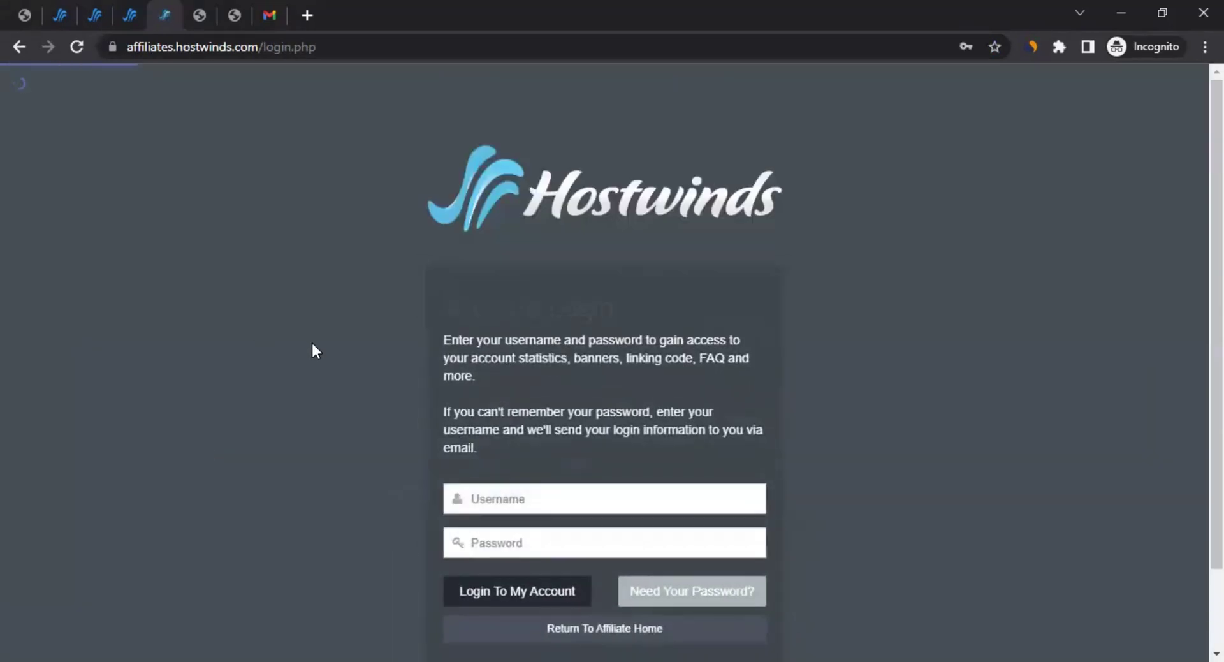
scroll(313, 350, down, 2)
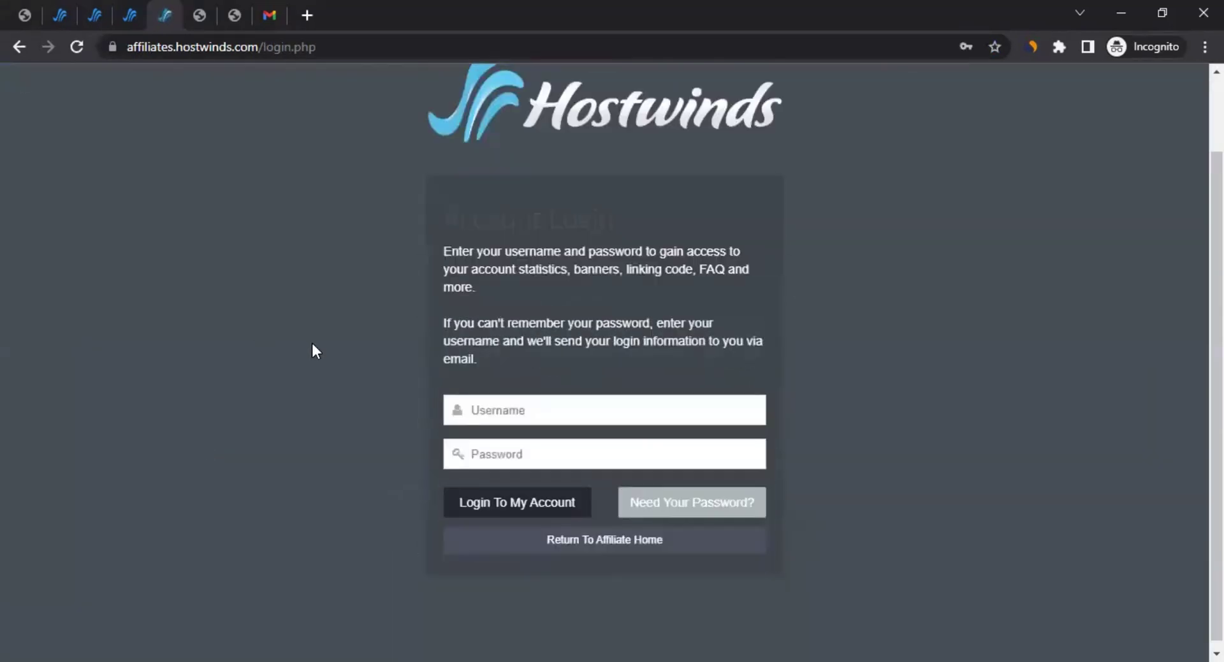
click(525, 410)
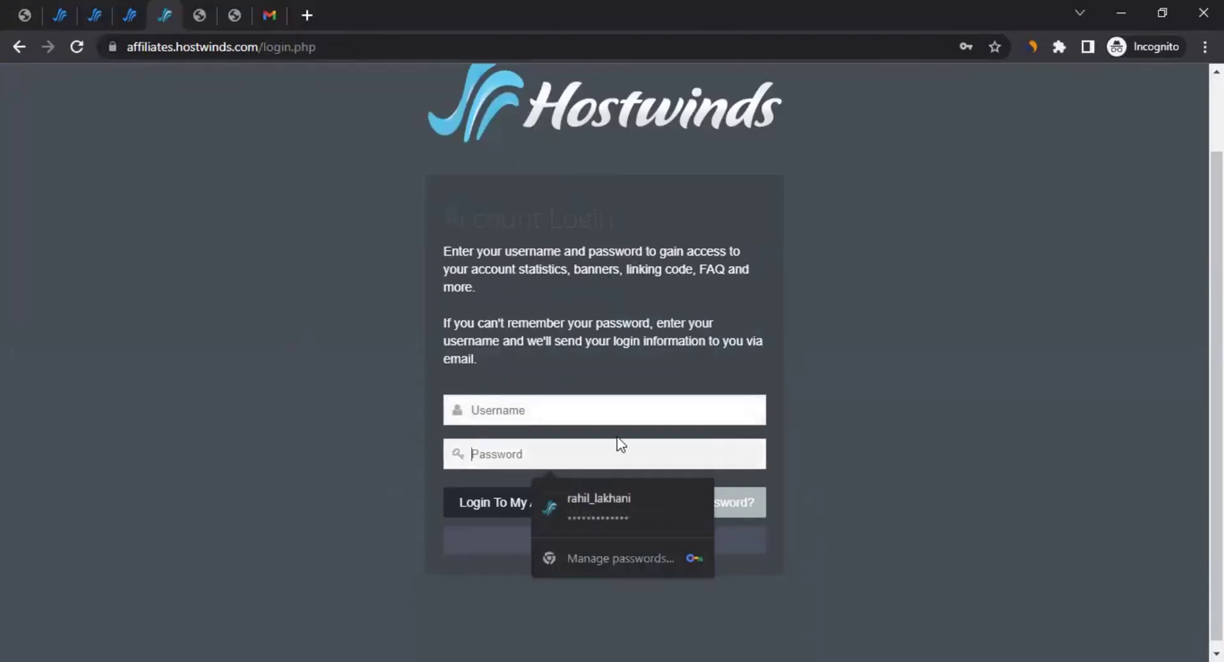
click(855, 406)
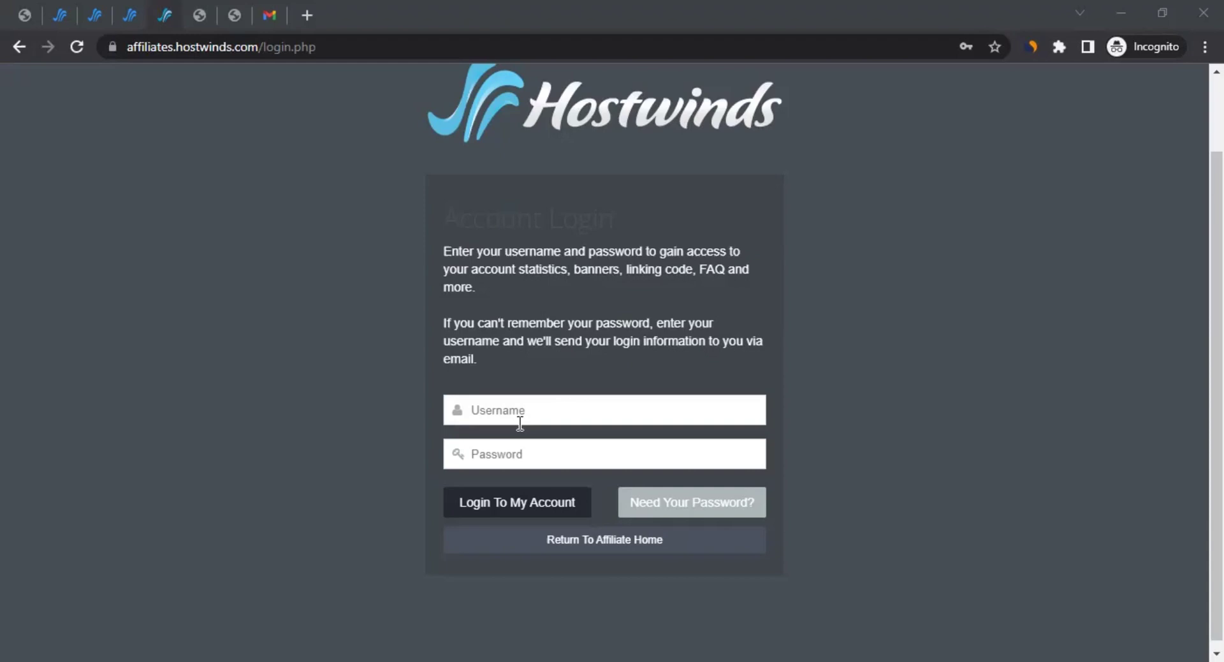
key(ctrl+v)
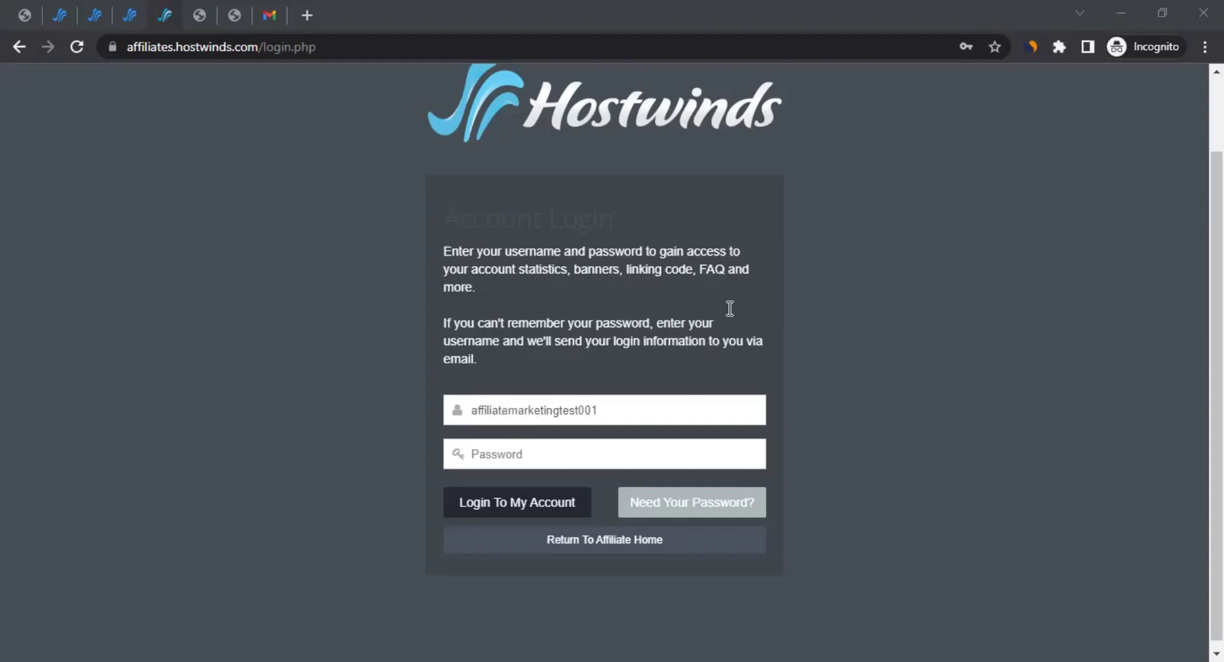
key(ctrl+v)
click(472, 513)
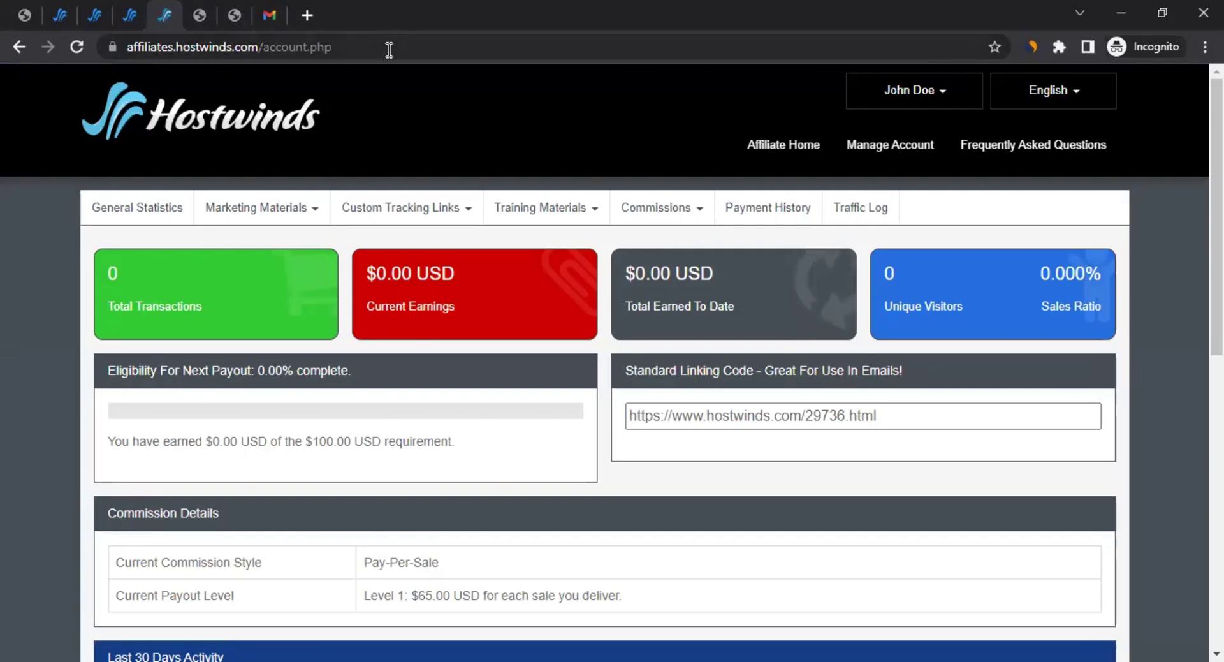
Return to the affiliate dashboard tab and select the full Standard Linking Code URL.
drag(389, 46, 16, 49)
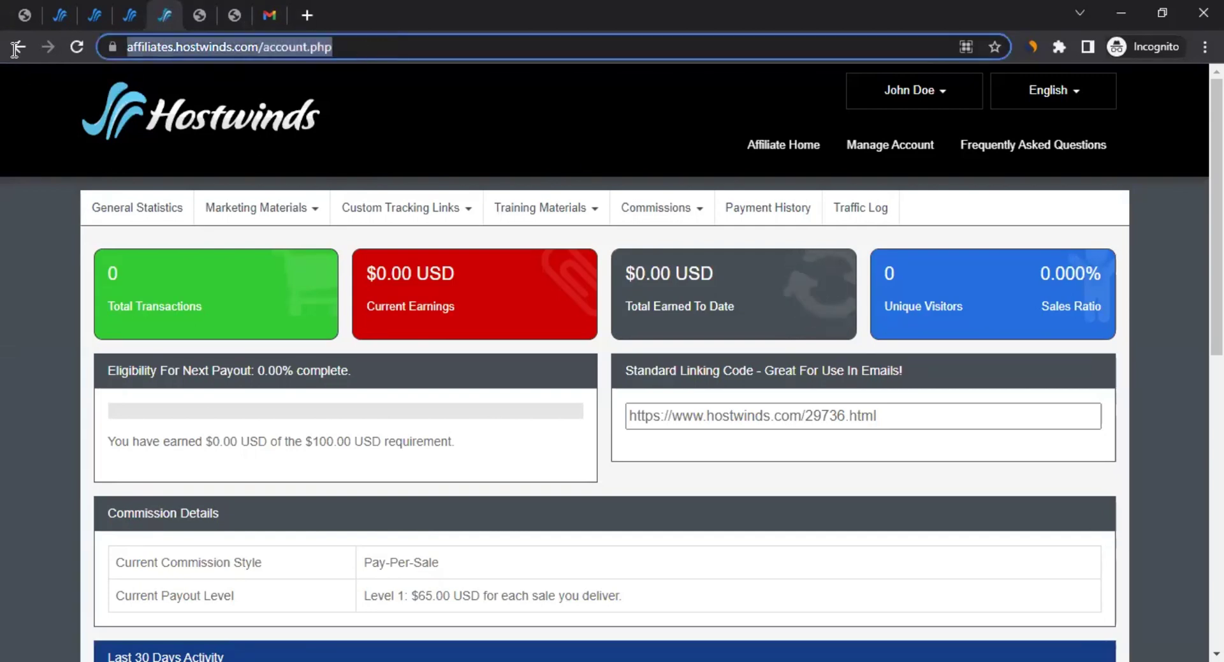
click(4, 288)
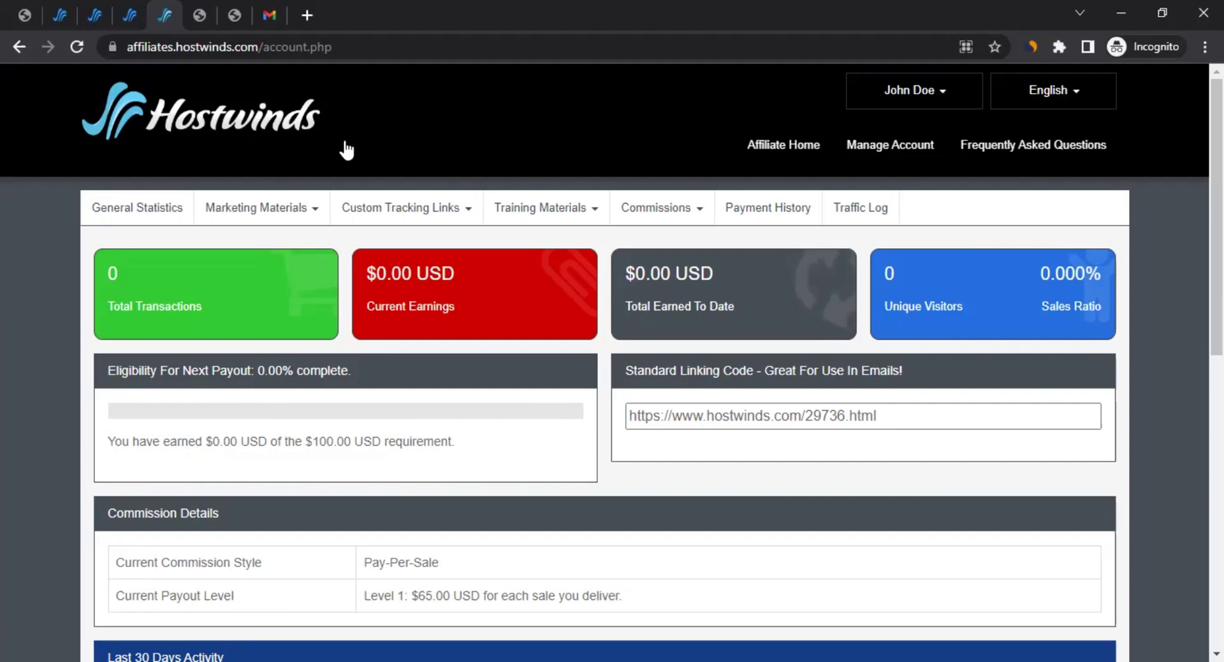
drag(241, 46, 146, 54)
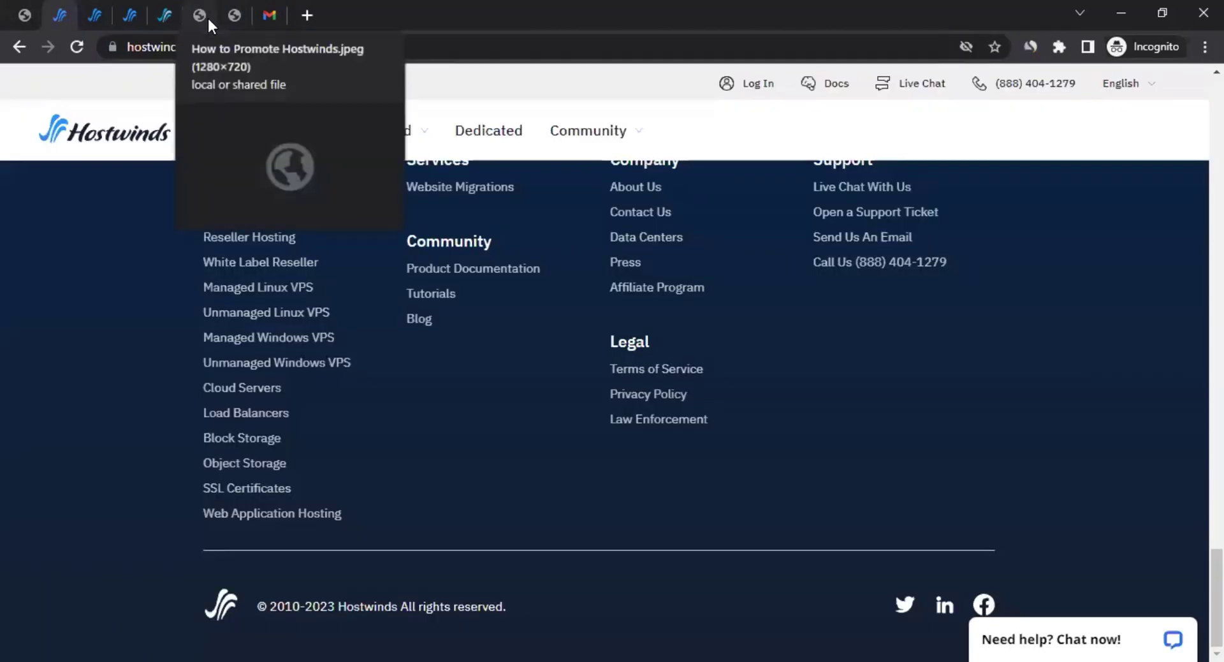
click(162, 17)
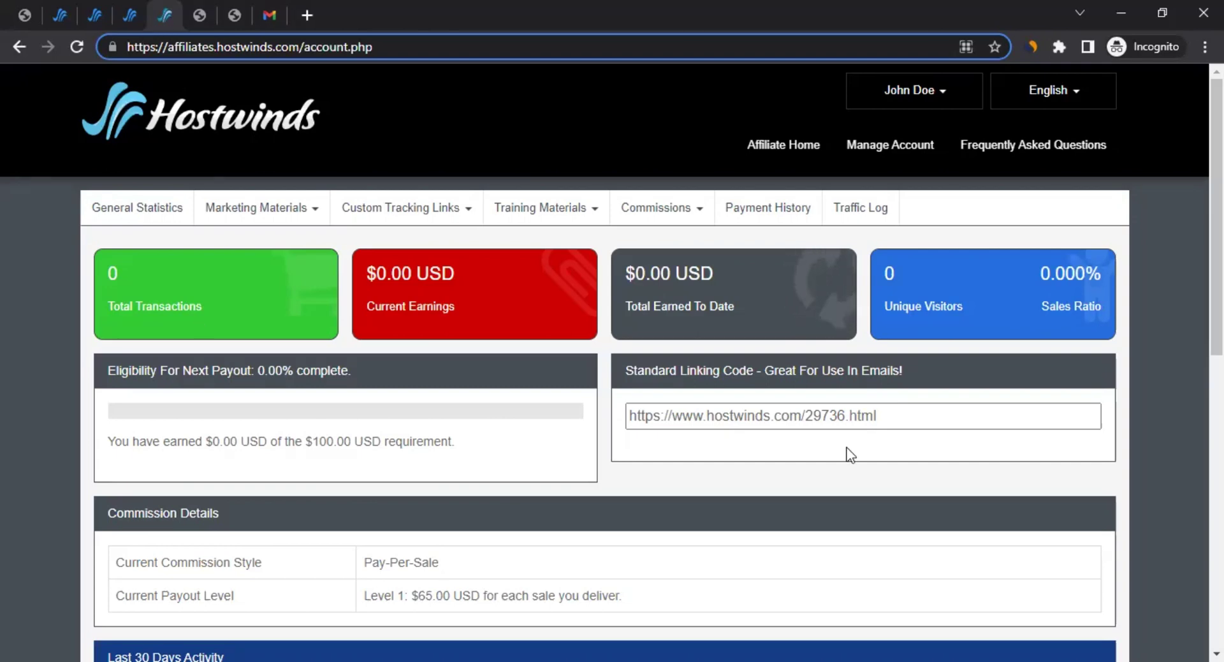
drag(940, 415, 605, 422)
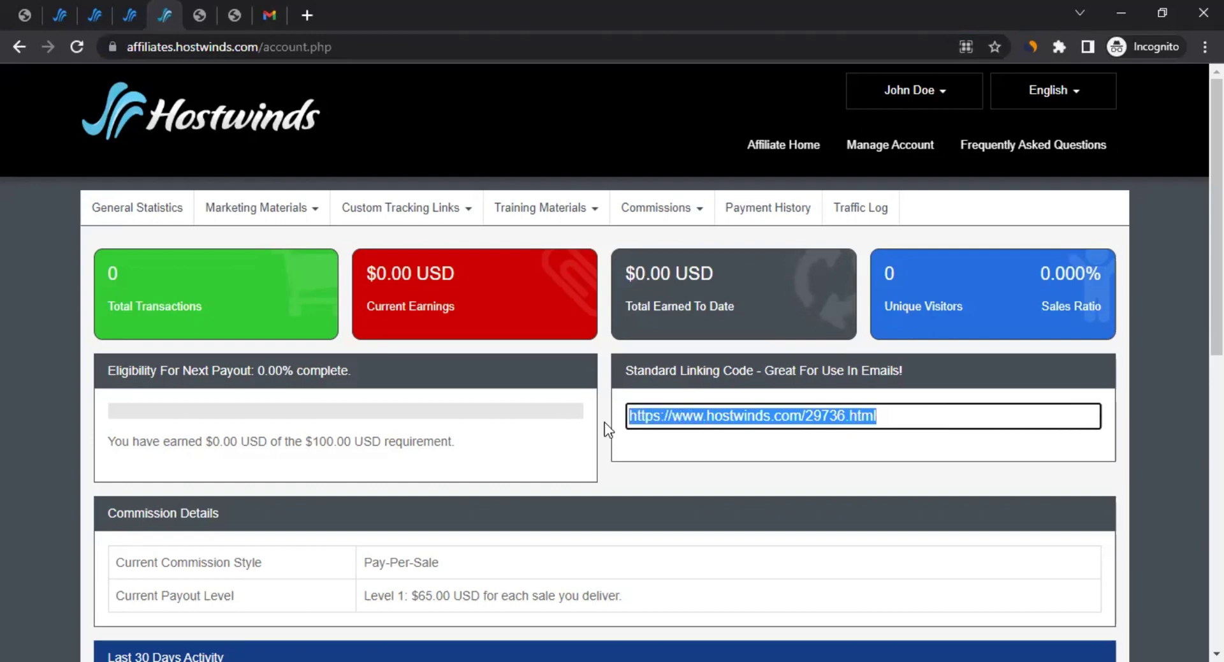
Highlight the affiliate ID digits in the referral link, reselect it, and show Custom Tracking Links.
click(861, 419)
drag(812, 417, 845, 416)
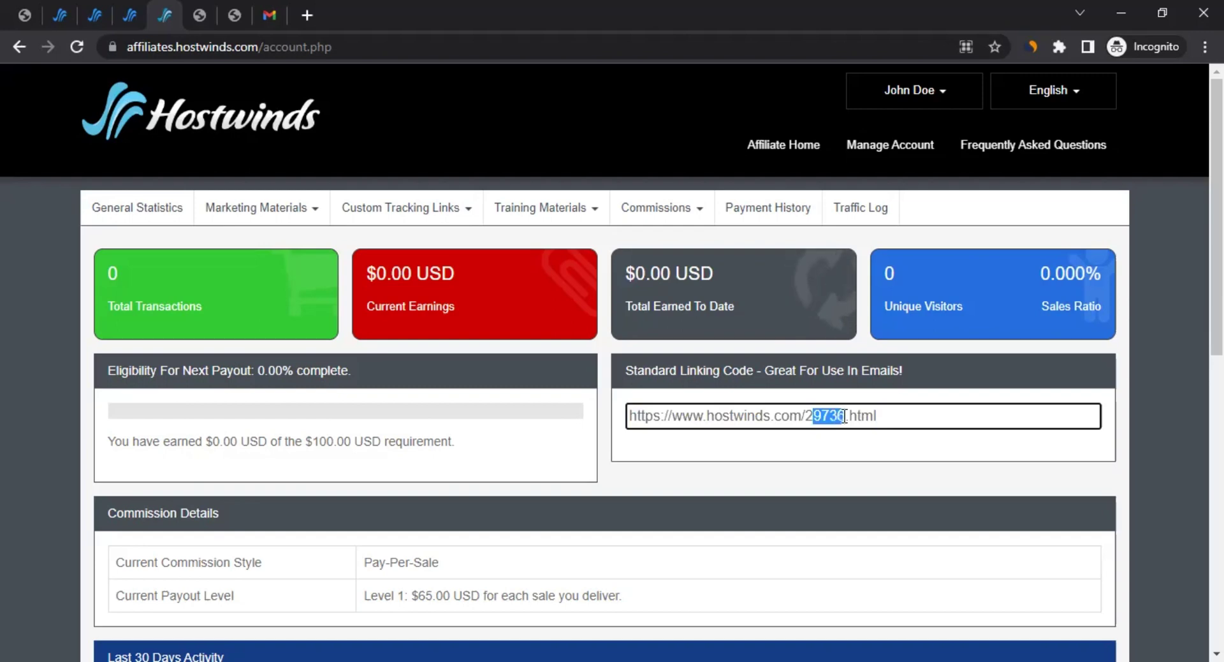
triple_click(845, 417)
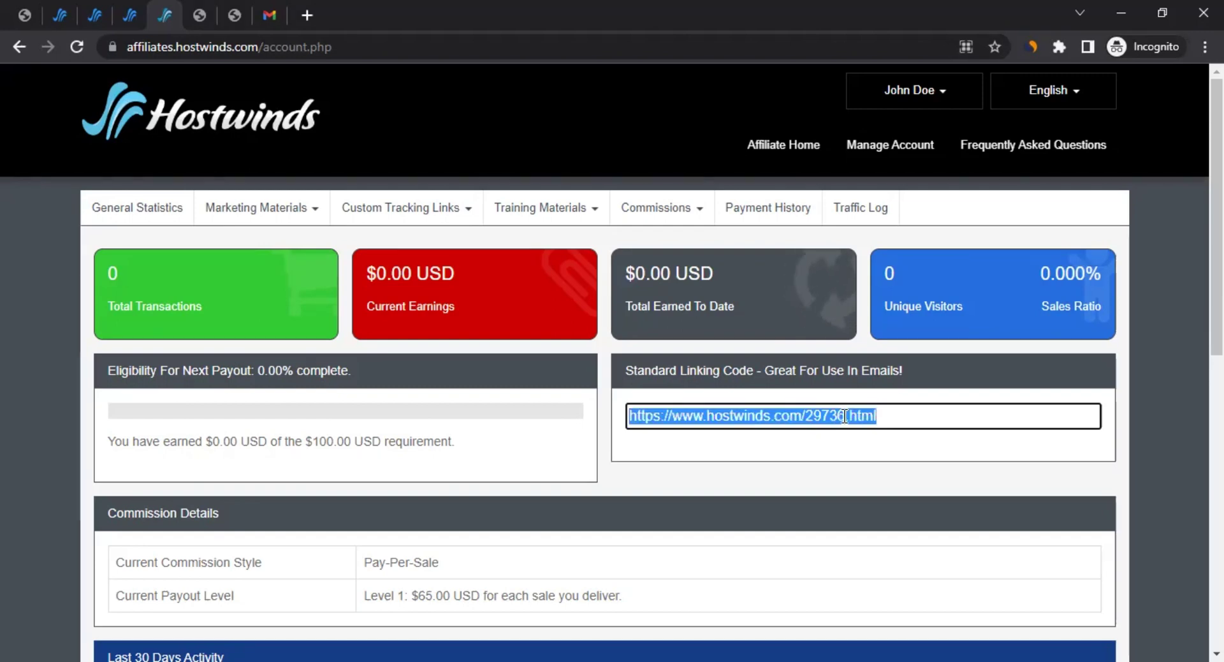
drag(845, 416, 803, 416)
triple_click(804, 415)
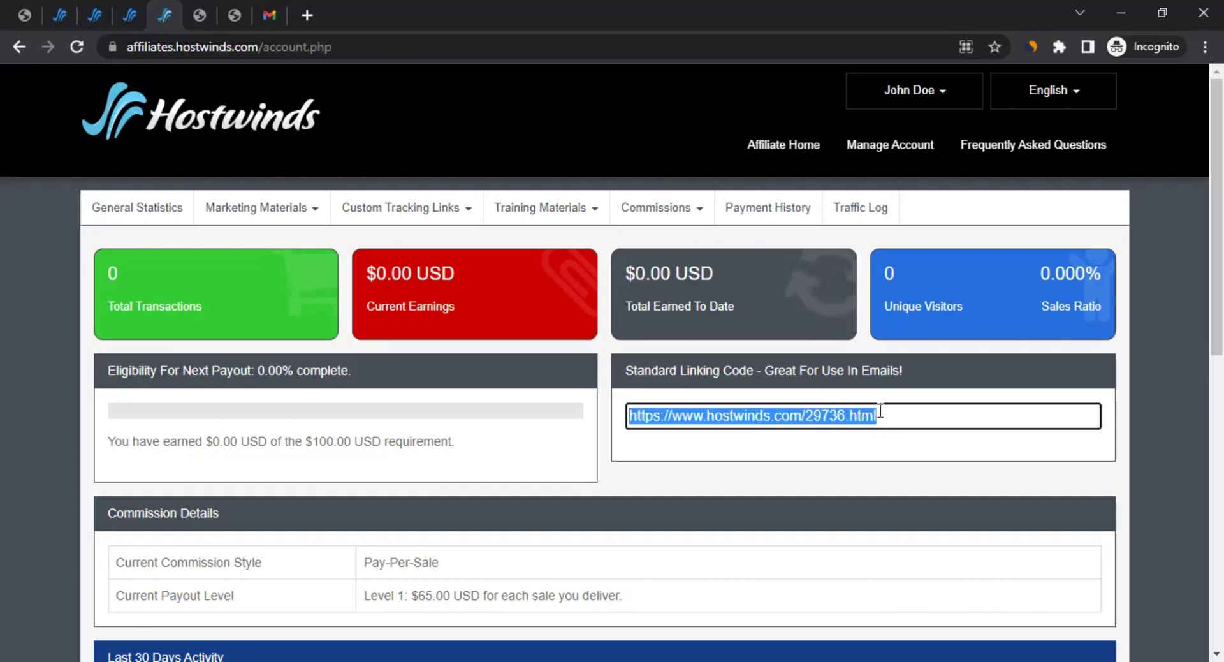
click(925, 417)
key(ctrl+a)
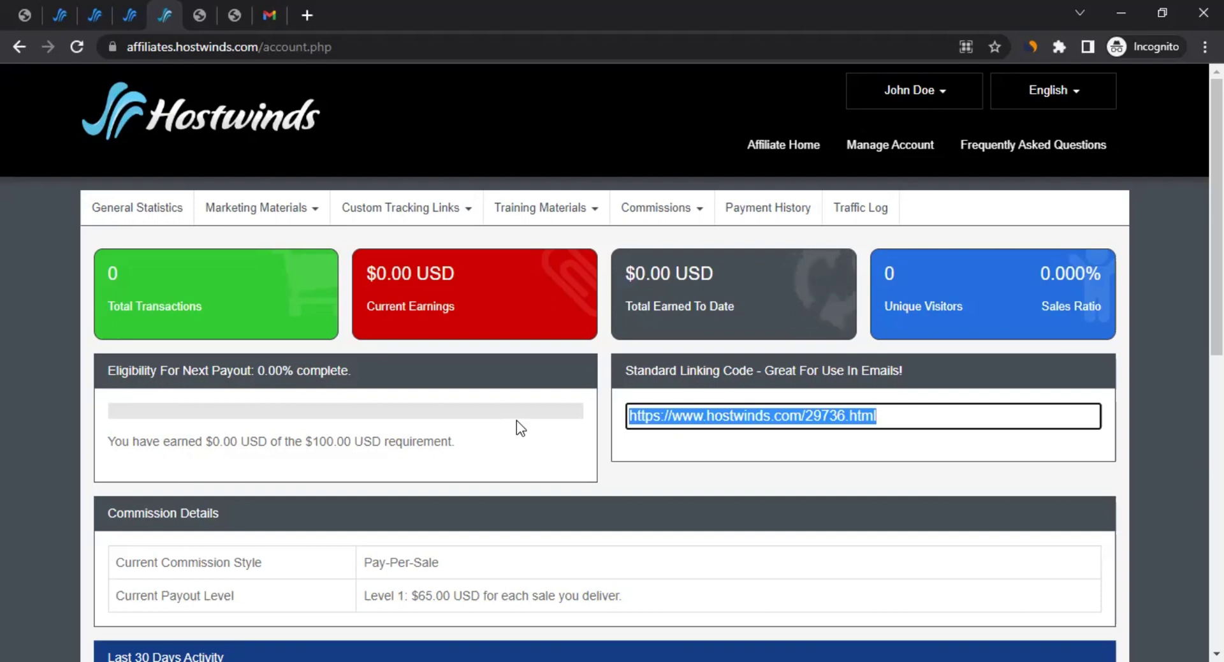
click(253, 217)
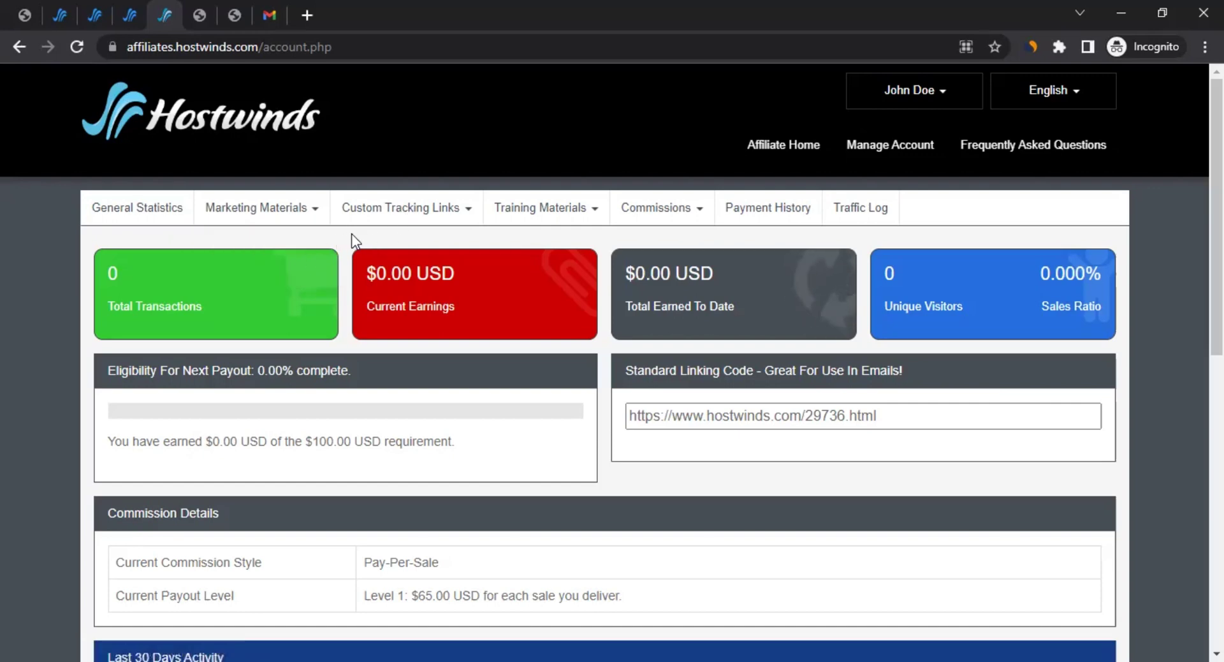
mouse_move(402, 211)
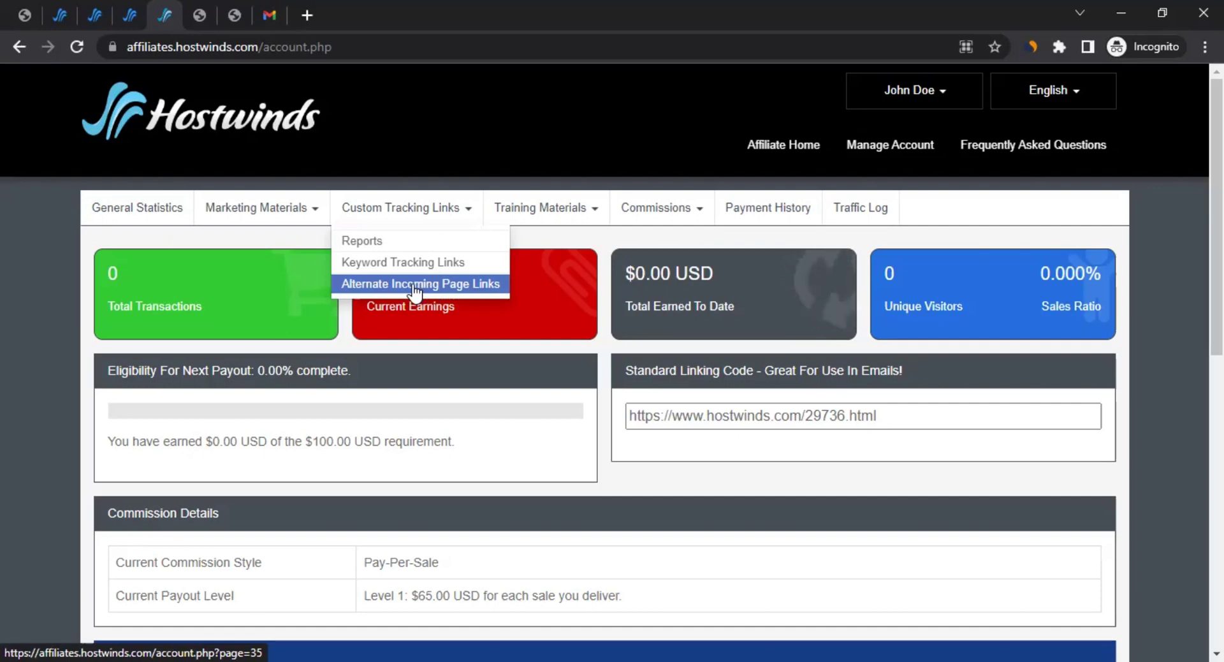
click(413, 286)
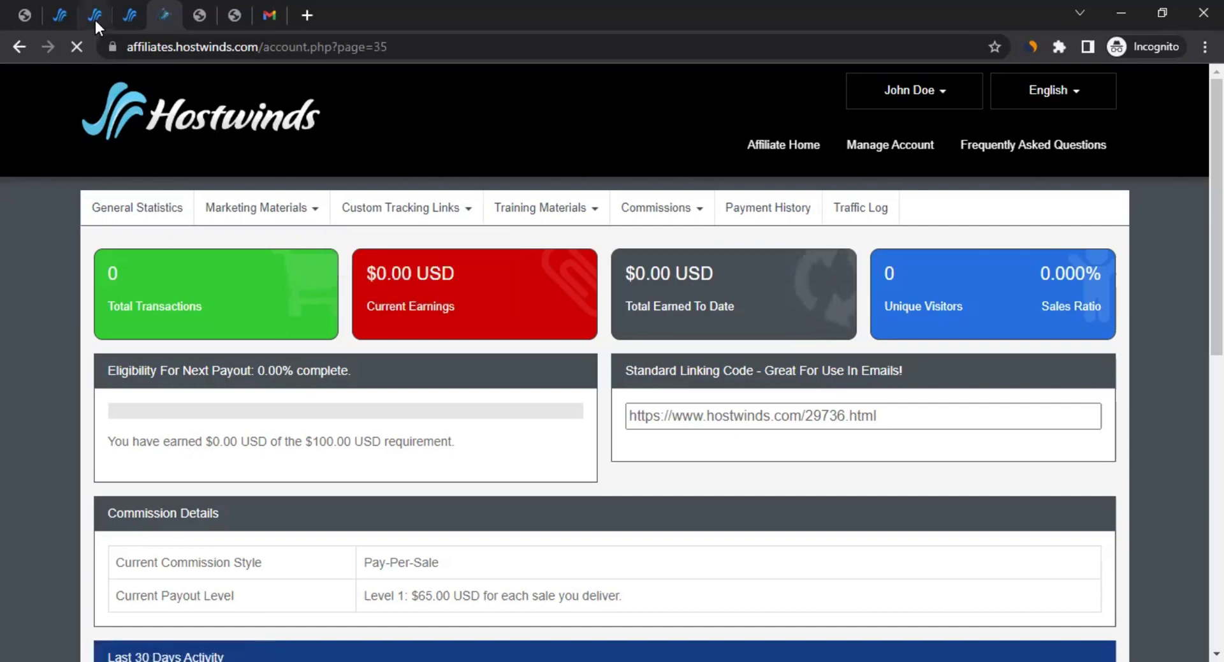
click(95, 20)
click(307, 45)
key(ctrl+c)
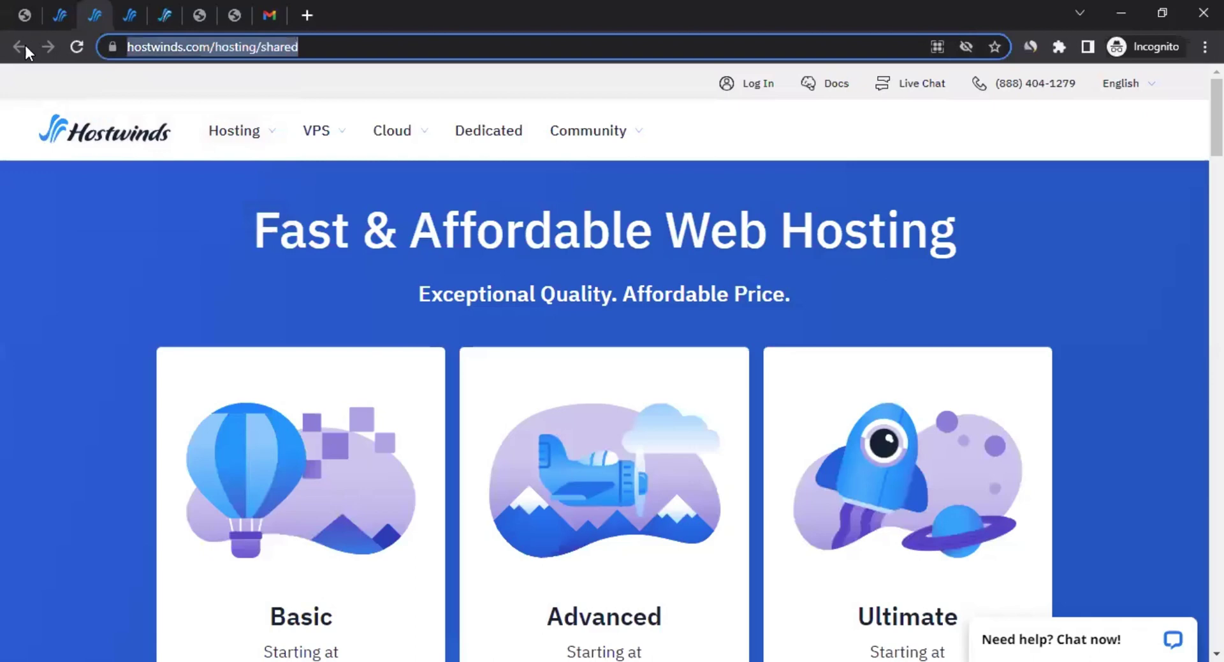
click(163, 18)
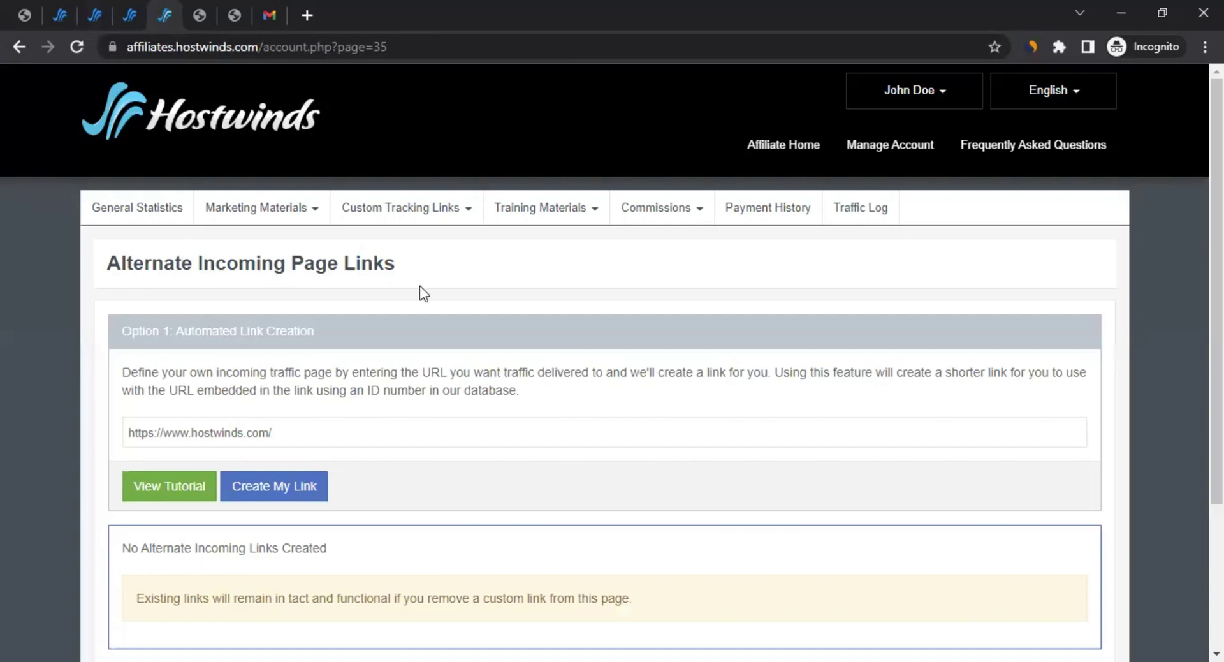
click(331, 435)
key(ctrl+a)
key(ctrl+v)
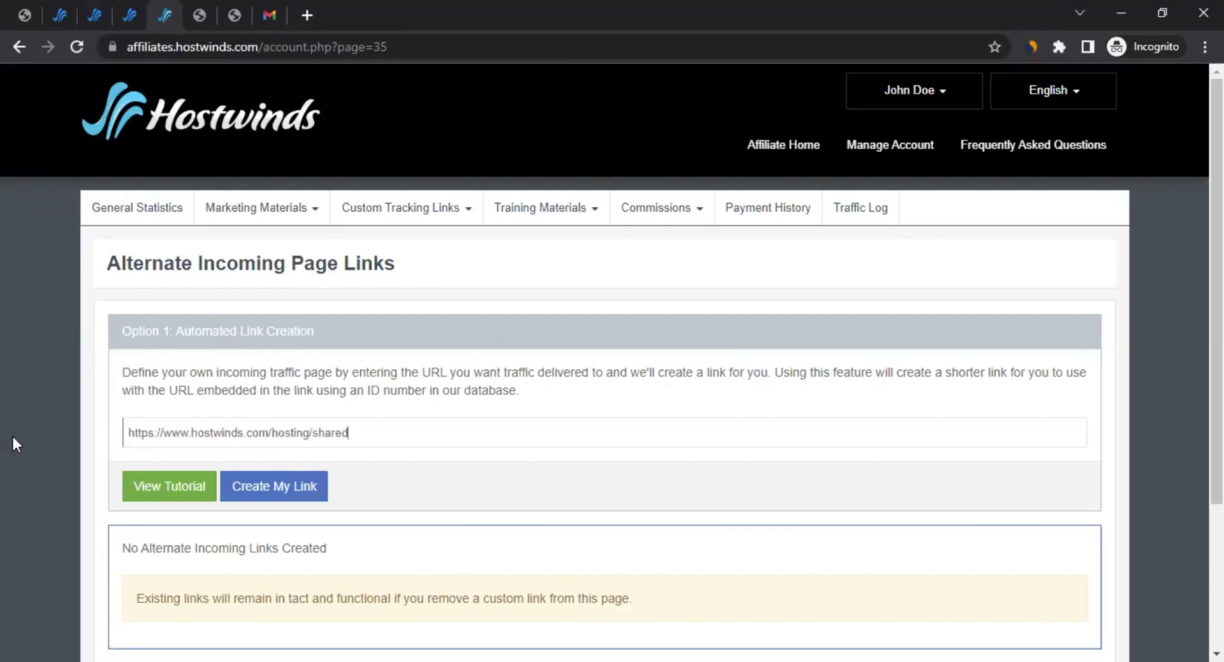
scroll(117, 437, down, 3)
Create the shared hosting tracking link, select the generated link, and switch to the slide tab.
click(278, 313)
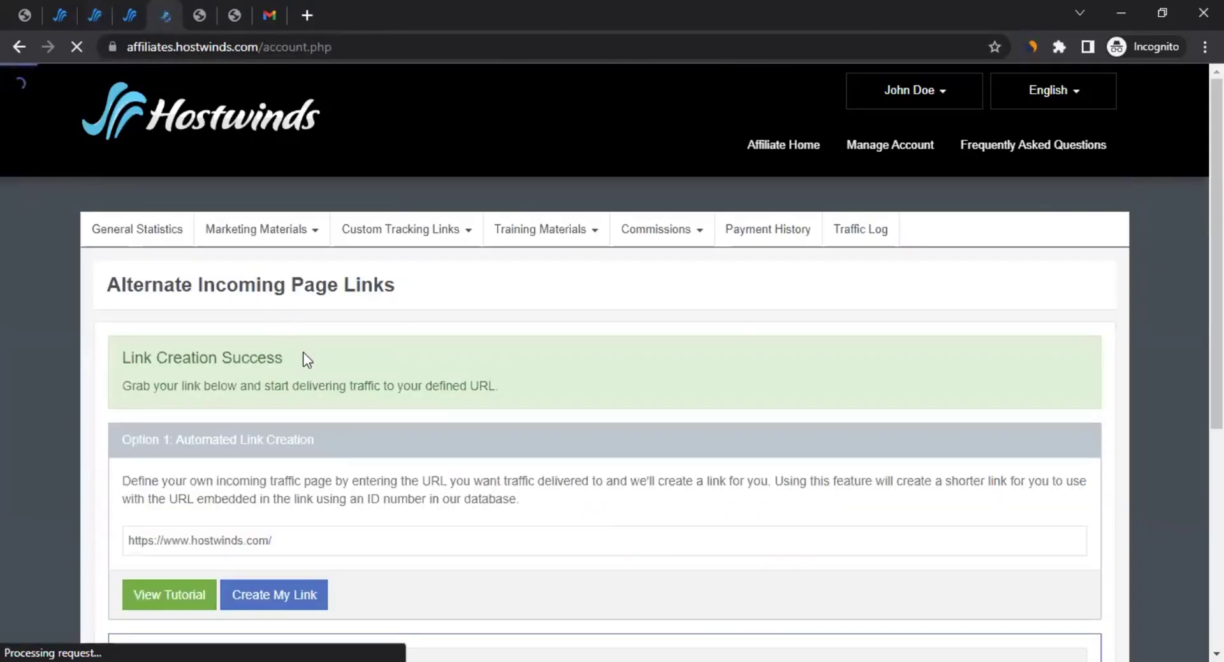
scroll(172, 412, down, 3)
drag(511, 505, 3, 518)
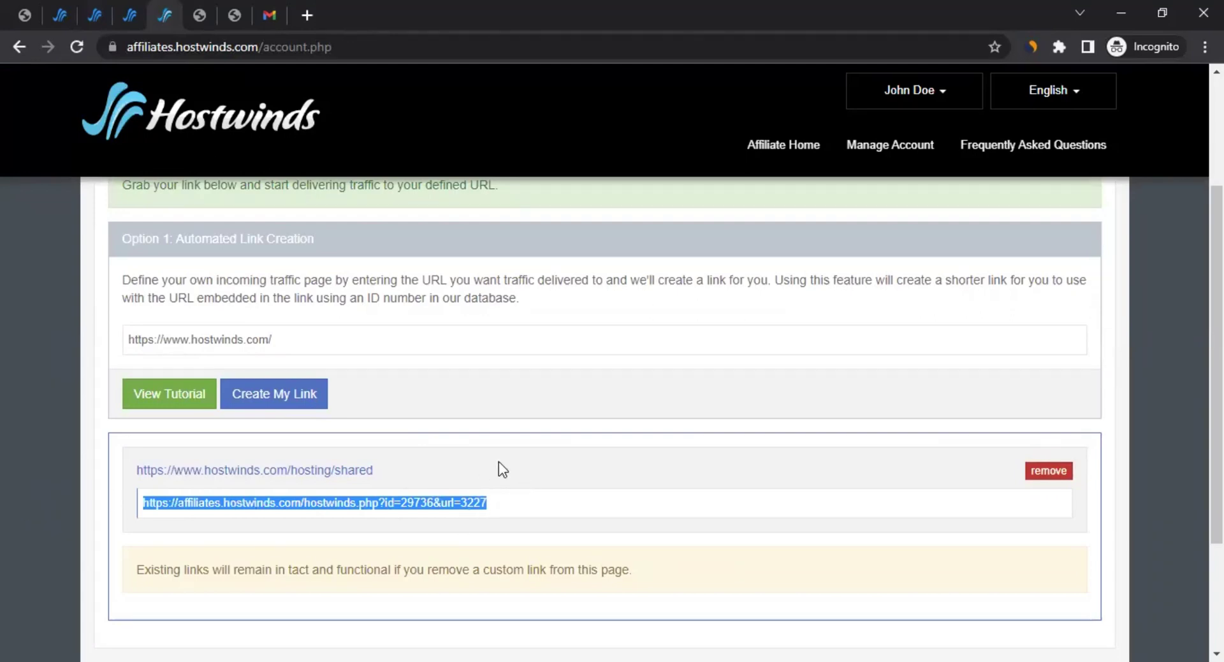
click(509, 502)
drag(506, 503, 133, 515)
scroll(210, 517, up, 3)
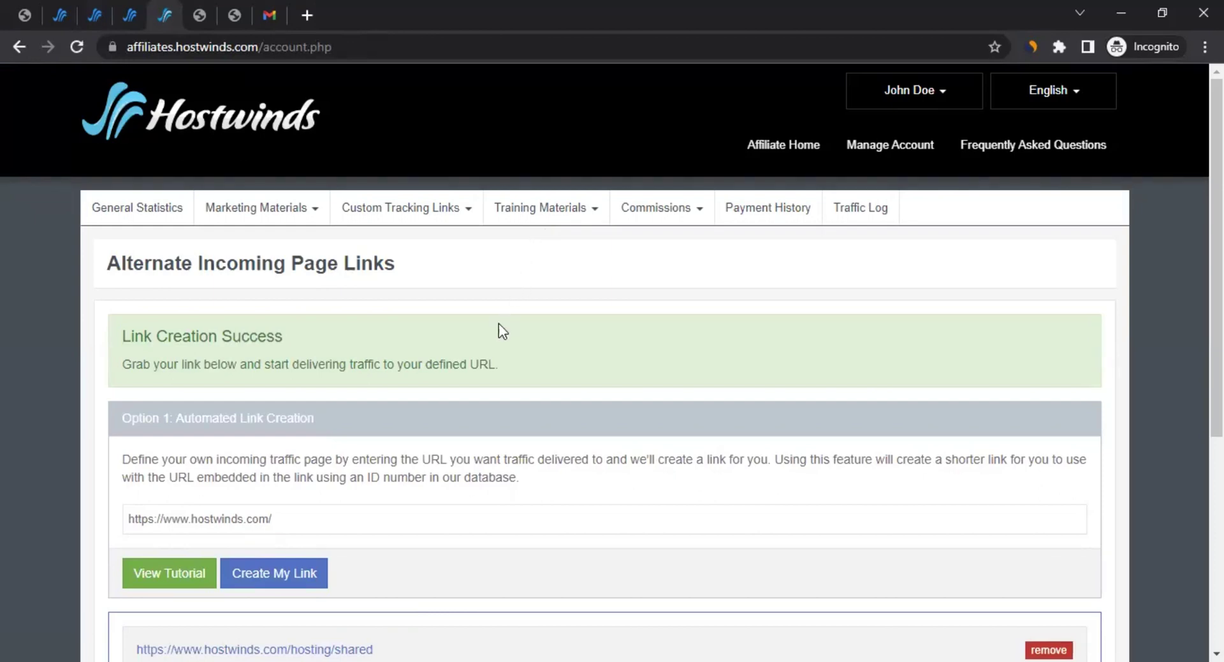
click(197, 14)
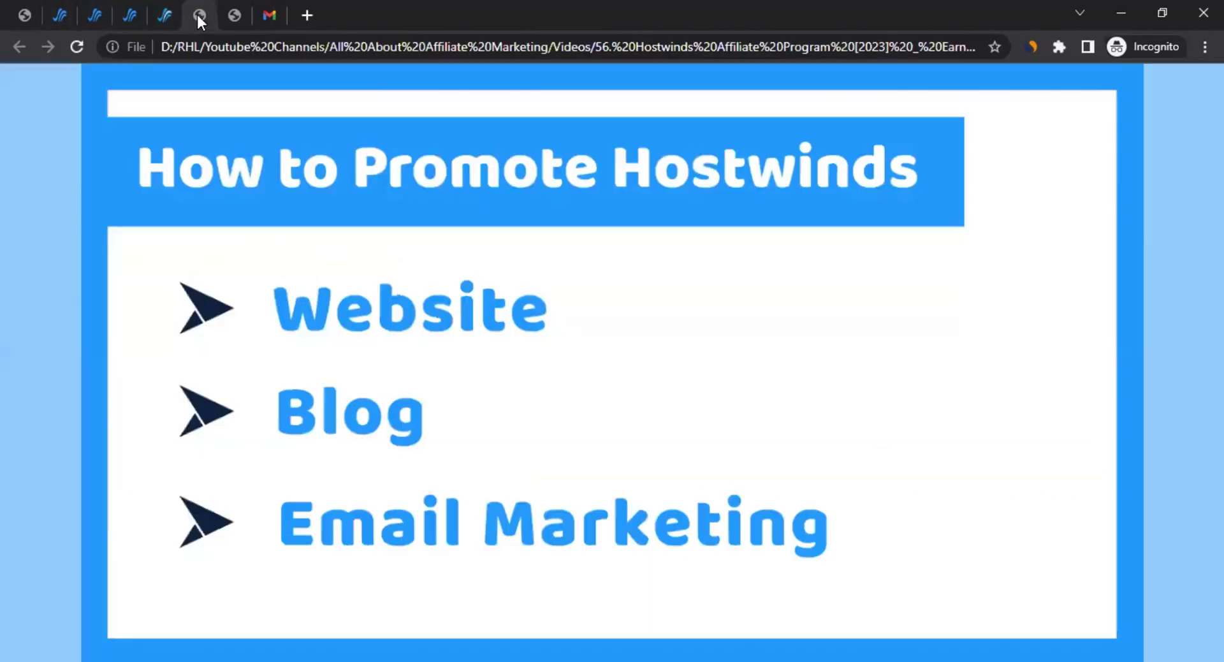